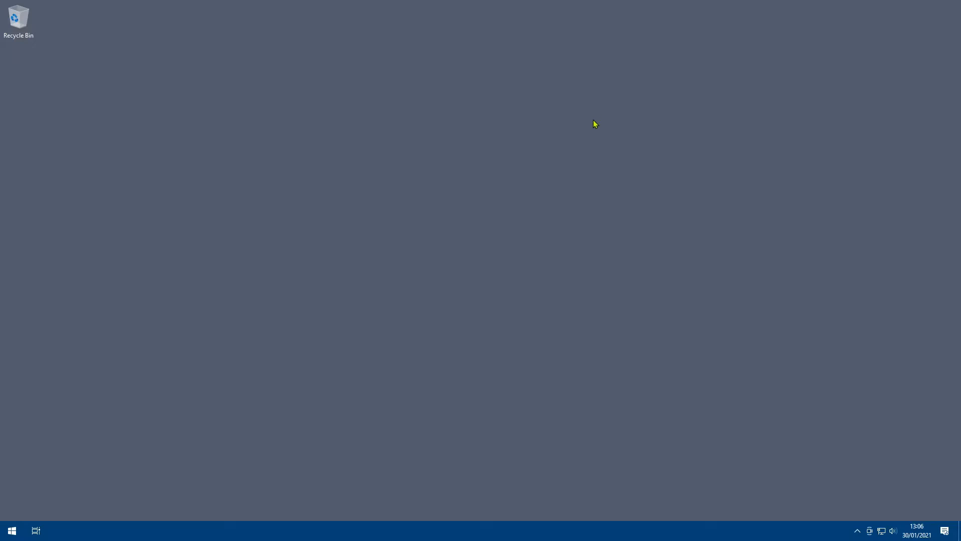
# Search the web for handbrake in Firefox and open the official HandBrake website.
pyautogui.click(11, 530)
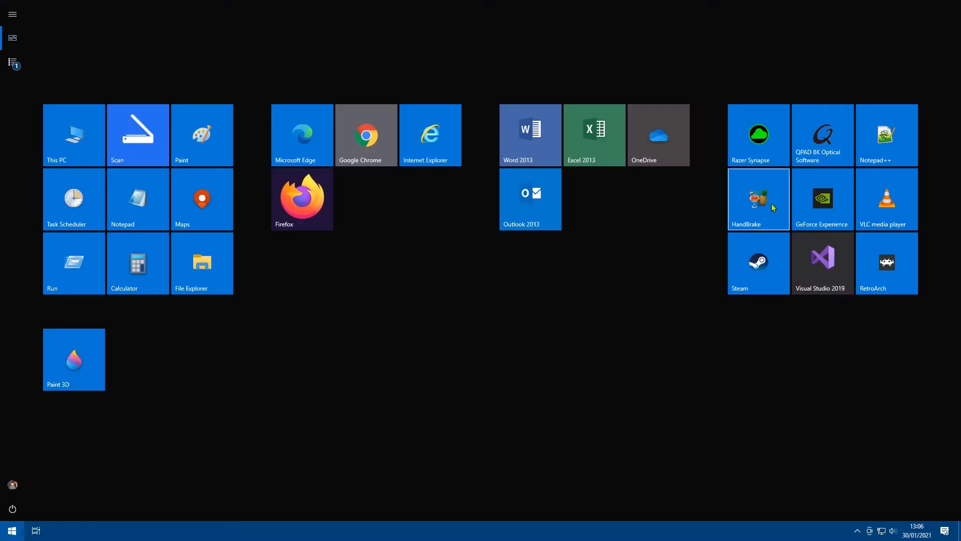
pyautogui.click(316, 210)
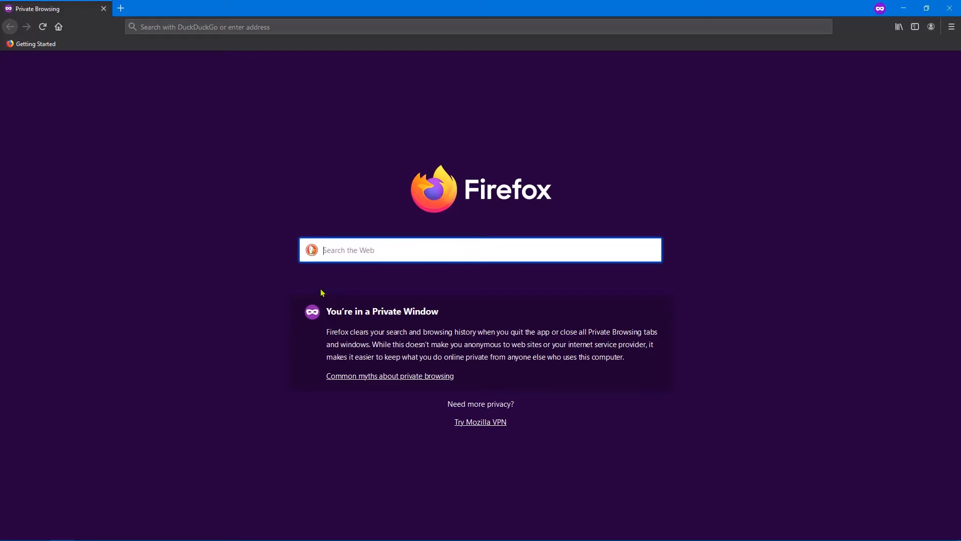
pyautogui.write('handbrak')
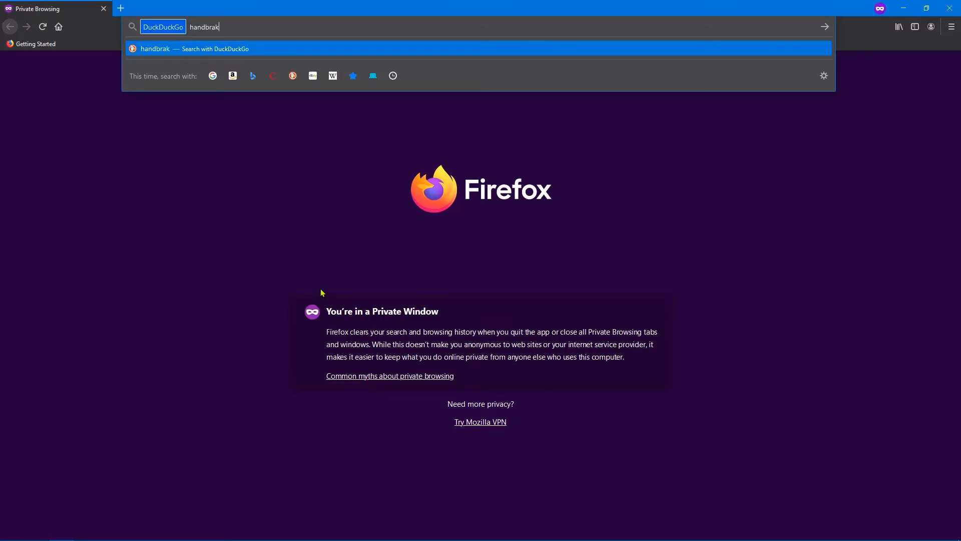
pyautogui.write('e')
pyautogui.press('Return')
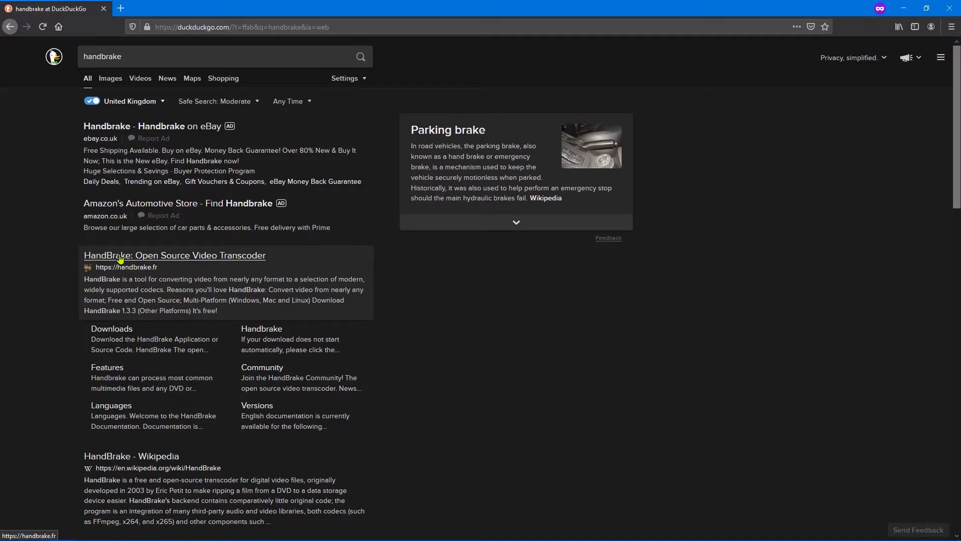
pyautogui.click(149, 259)
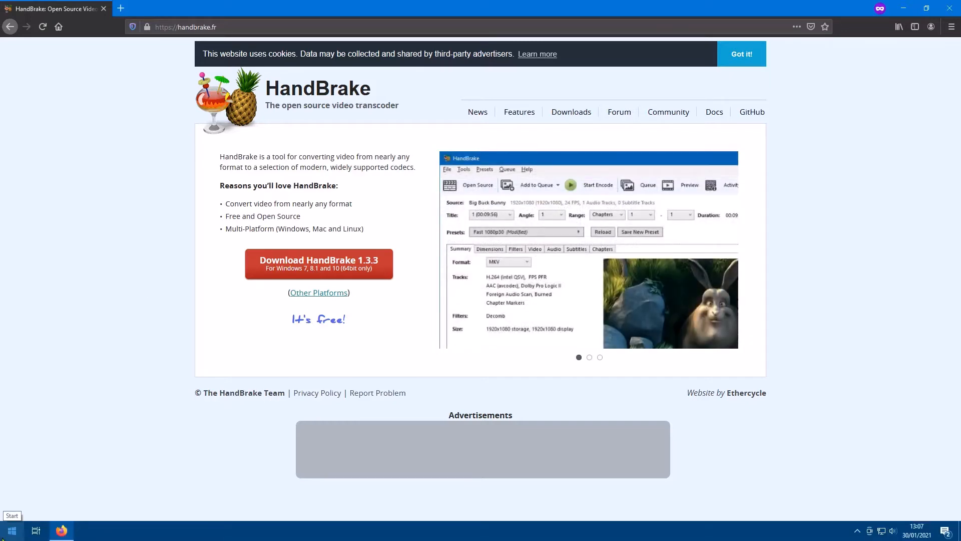
# Look for HandBrake among the installed apps by searching for "hand", and close Firefox.
pyautogui.click(12, 529)
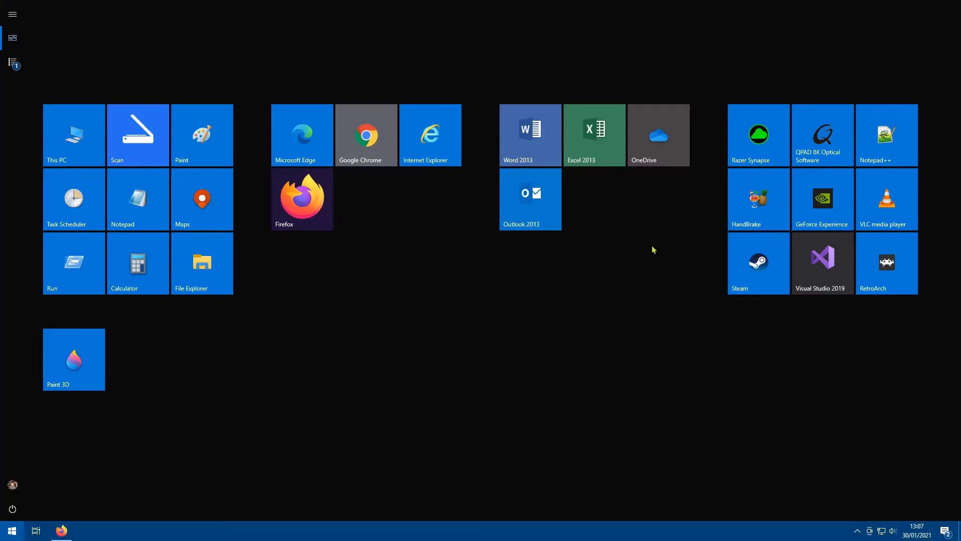
pyautogui.click(12, 530)
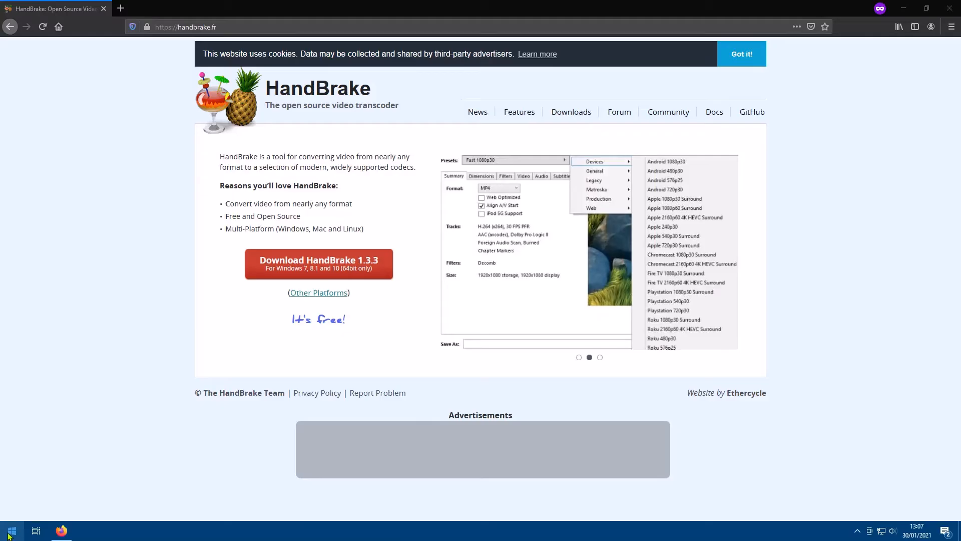
pyautogui.click(10, 533)
pyautogui.write('hand')
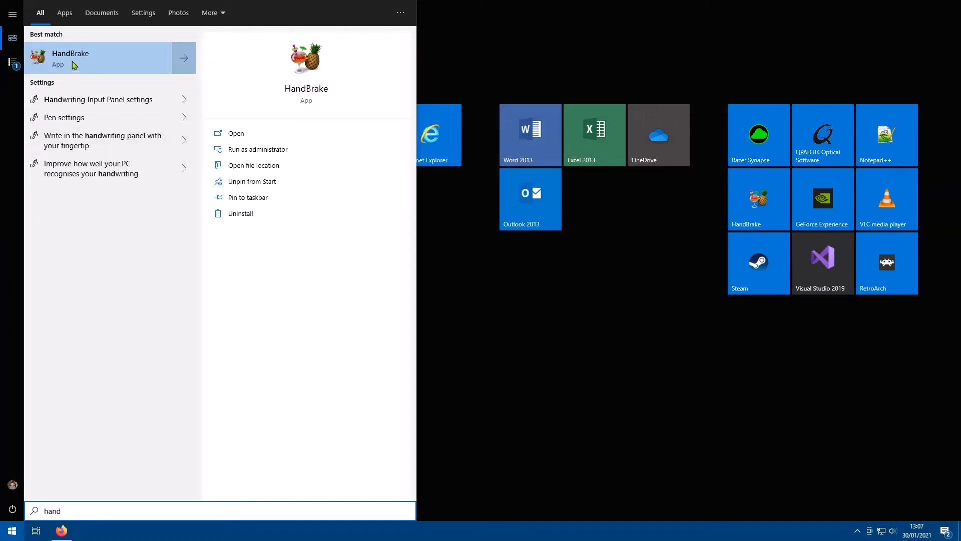
pyautogui.click(606, 368)
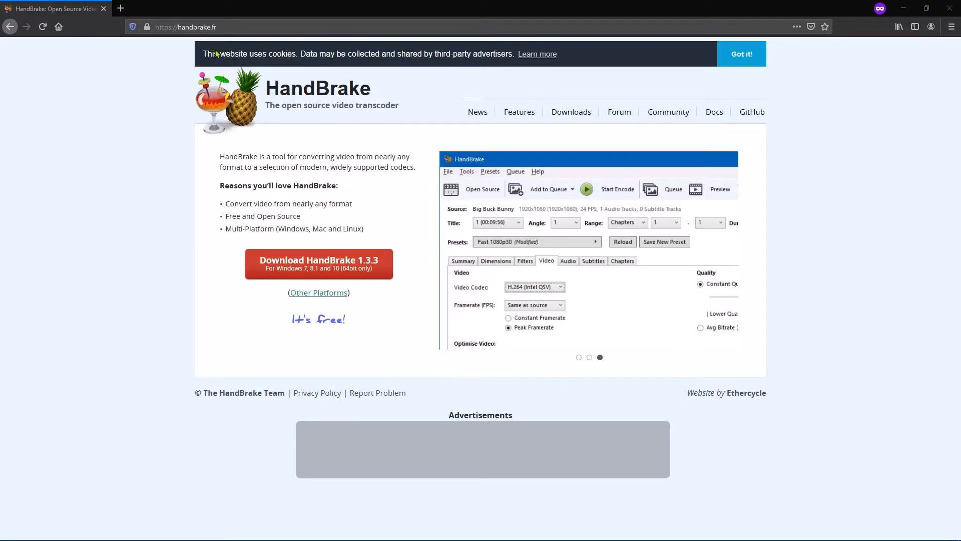
pyautogui.click(949, 8)
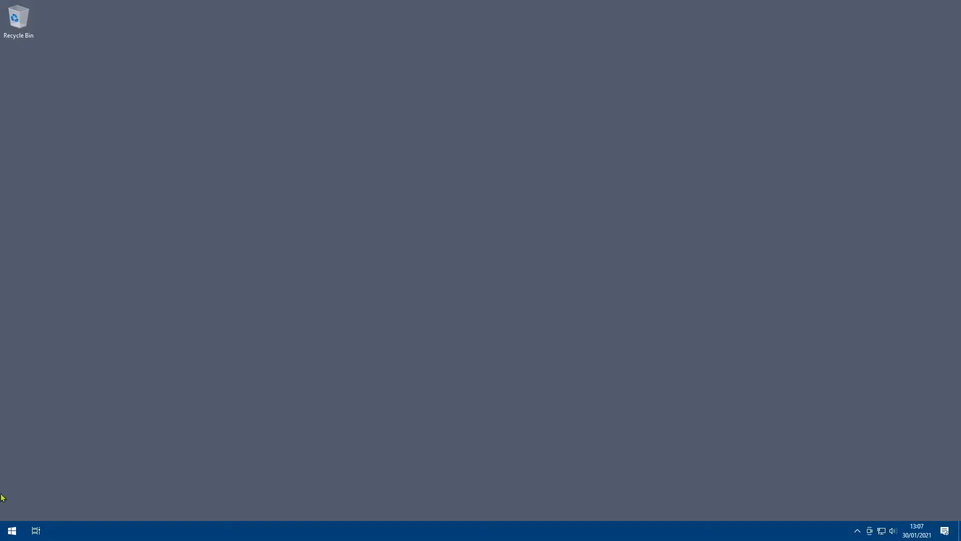
# Search Google for handbrake in Chrome, accepting the cookie terms, and open the HandBrake: Open Source Video Transcoder result.
pyautogui.click(10, 530)
pyautogui.click(373, 134)
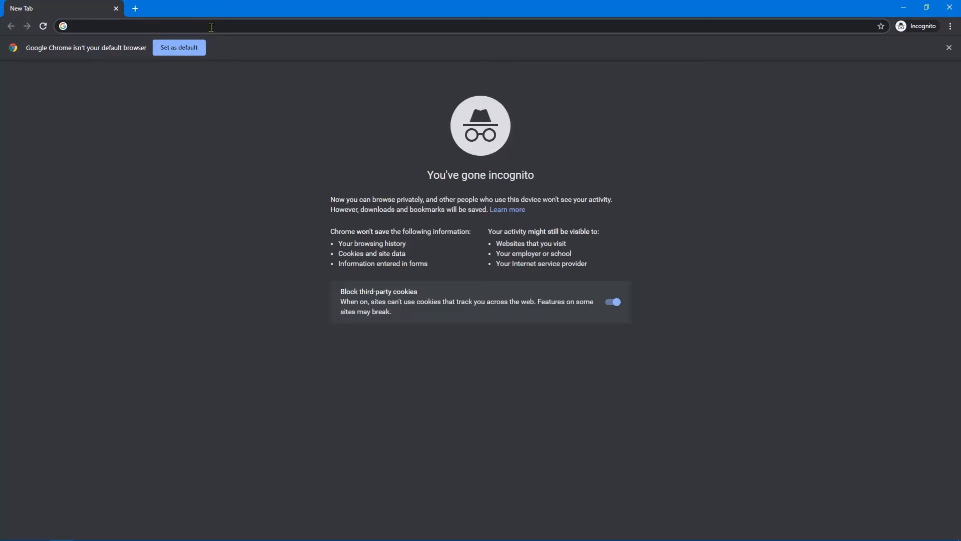
pyautogui.write('handbrake')
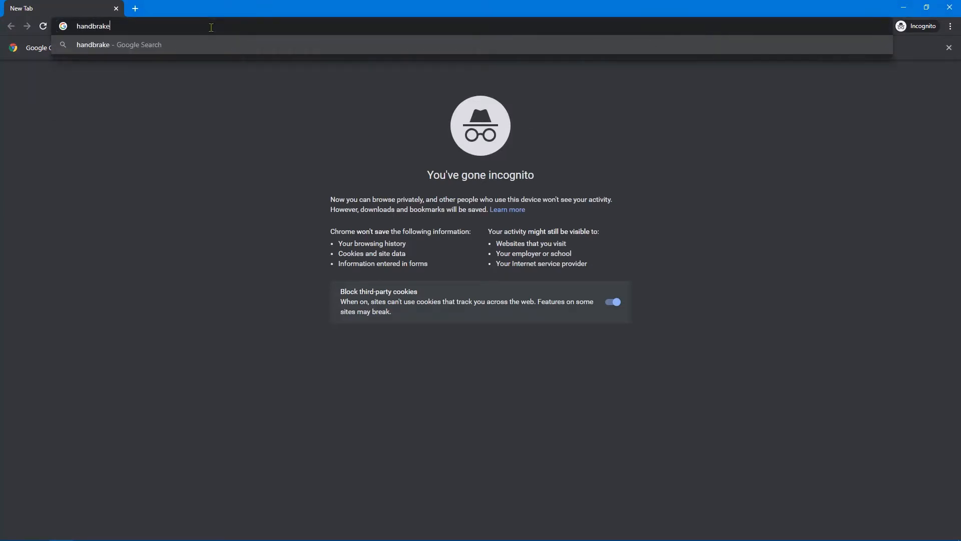
pyautogui.press('Return')
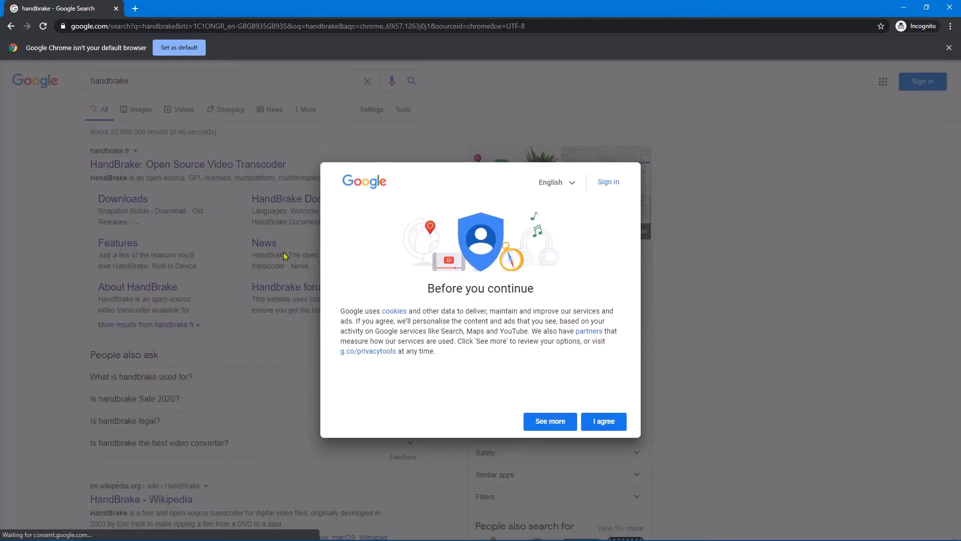
pyautogui.click(608, 424)
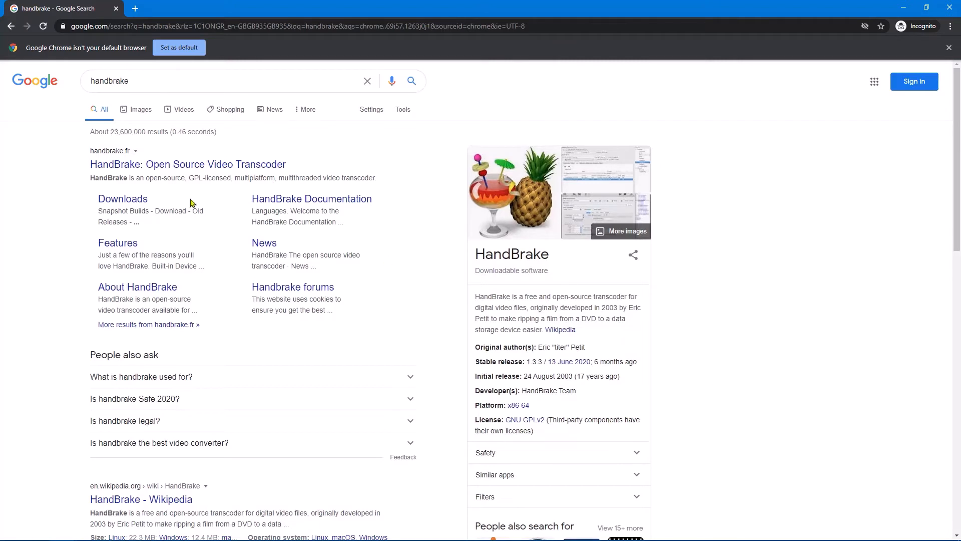
pyautogui.click(154, 169)
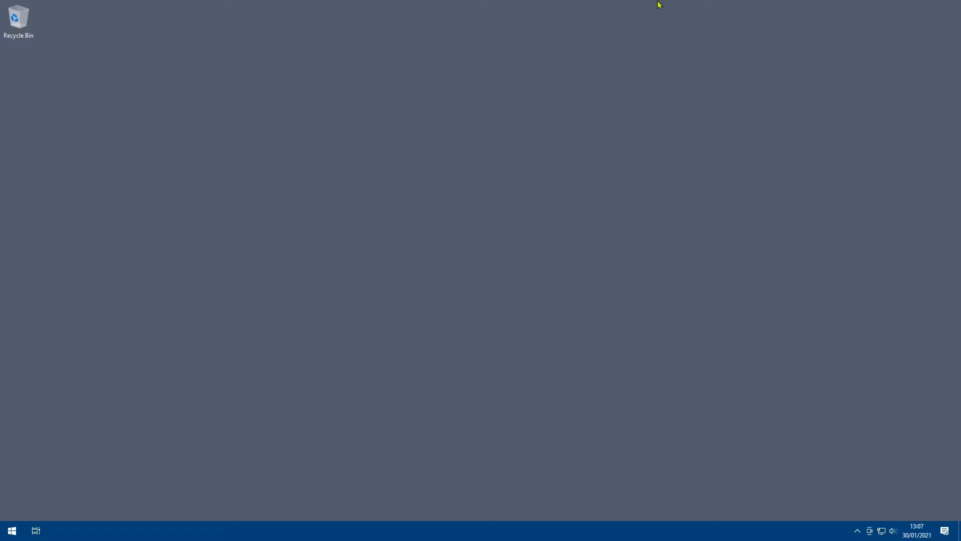
# Launch HandBrake and choose to take no action for the OCEANS_ELEVEN_2001 disc in the DVD drive.
pyautogui.click(11, 530)
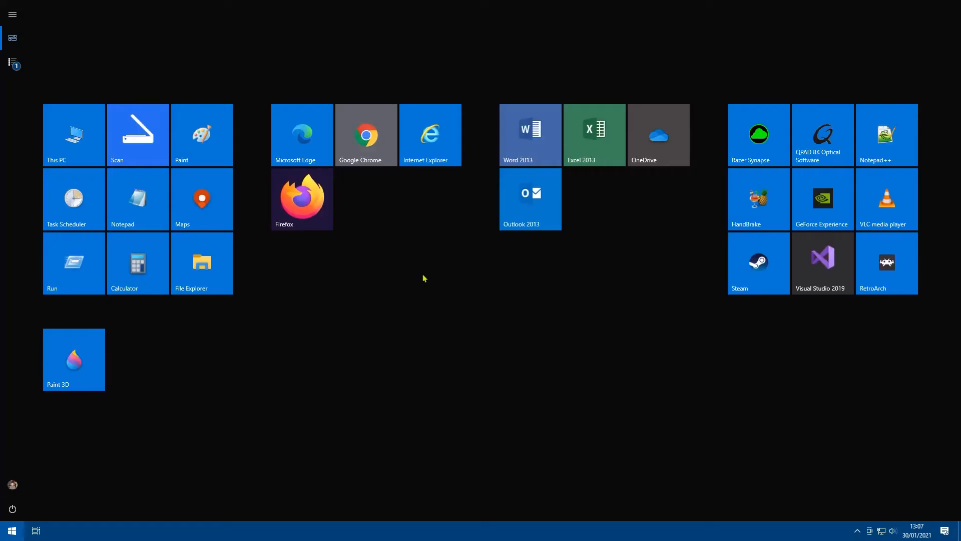
pyautogui.click(757, 210)
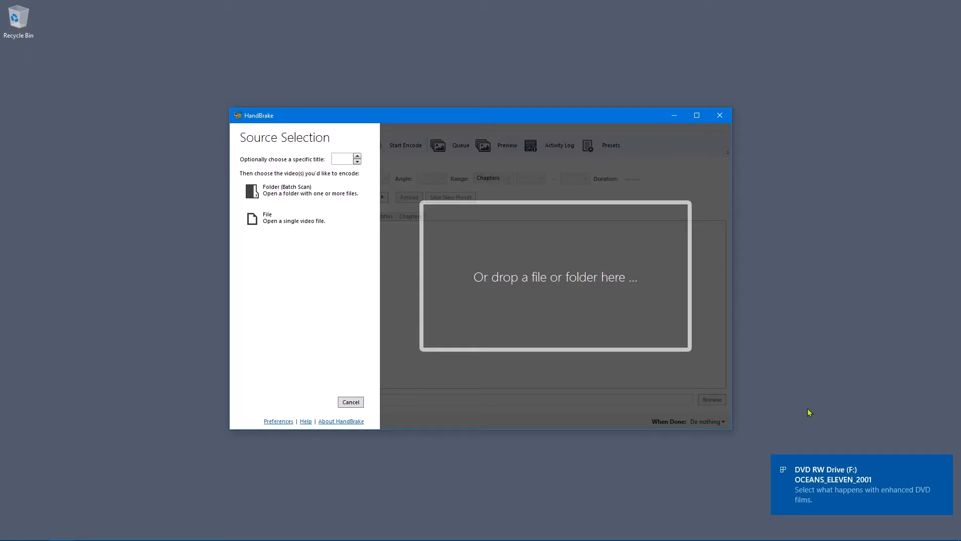
pyautogui.click(818, 489)
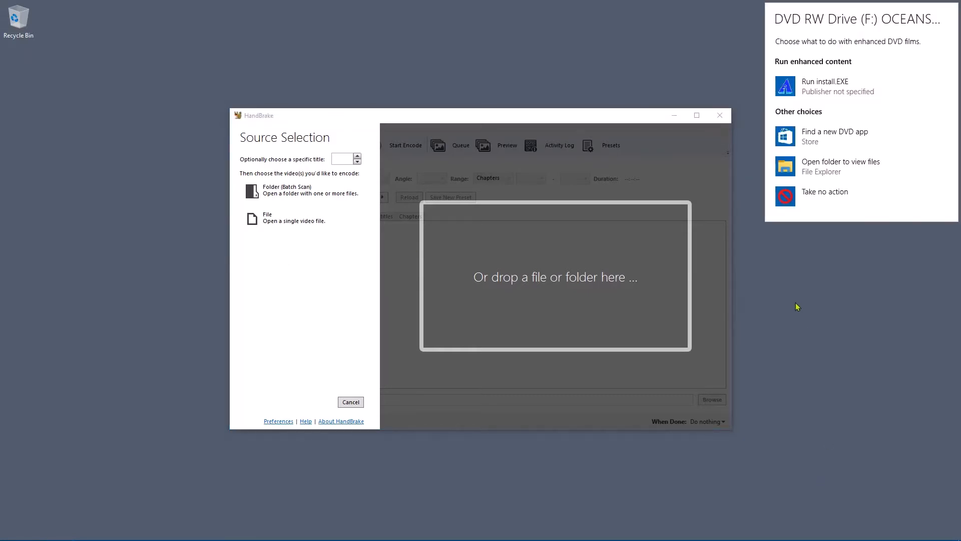
pyautogui.click(786, 200)
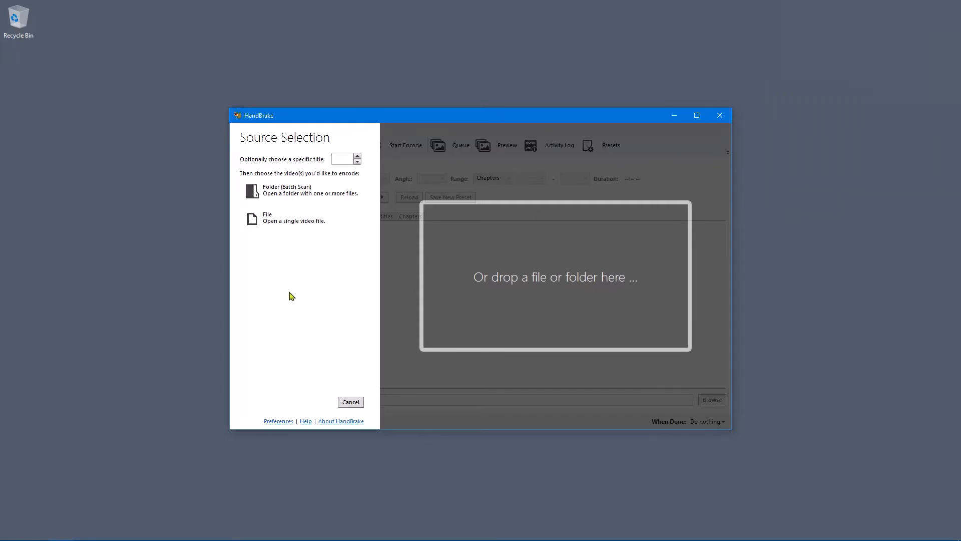
# Restart HandBrake and open the F:\ (OCEANS_ELEVEN_2001) DVD as the source.
pyautogui.click(720, 115)
pyautogui.click(12, 534)
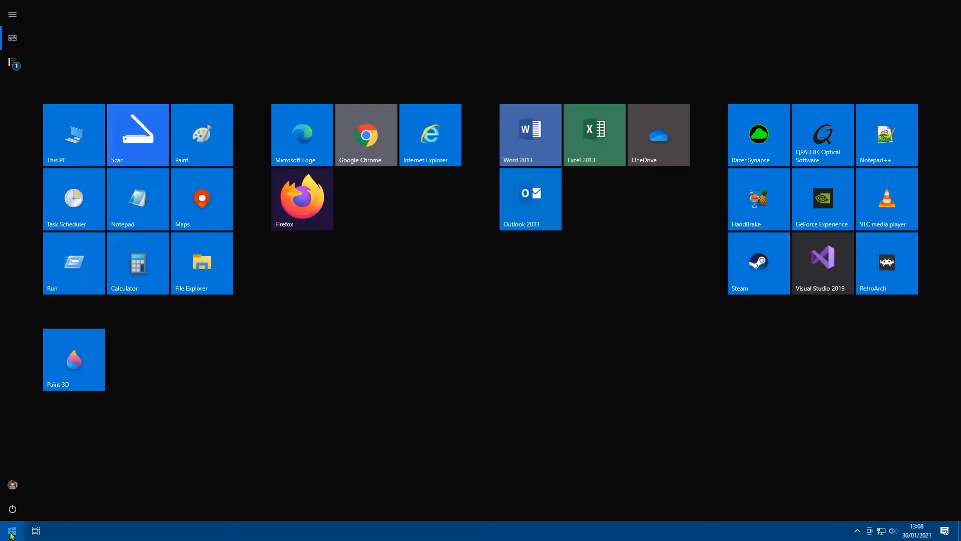
pyautogui.click(766, 200)
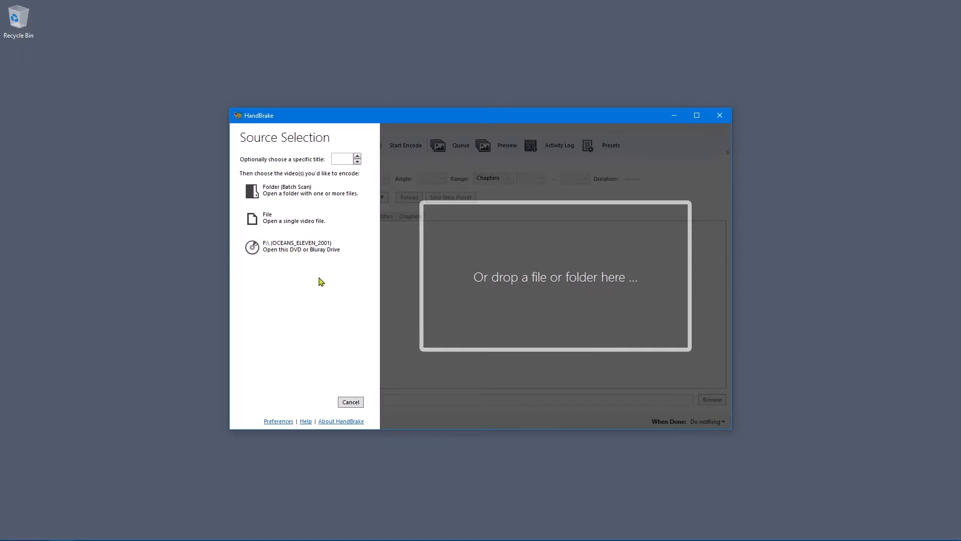
pyautogui.click(271, 249)
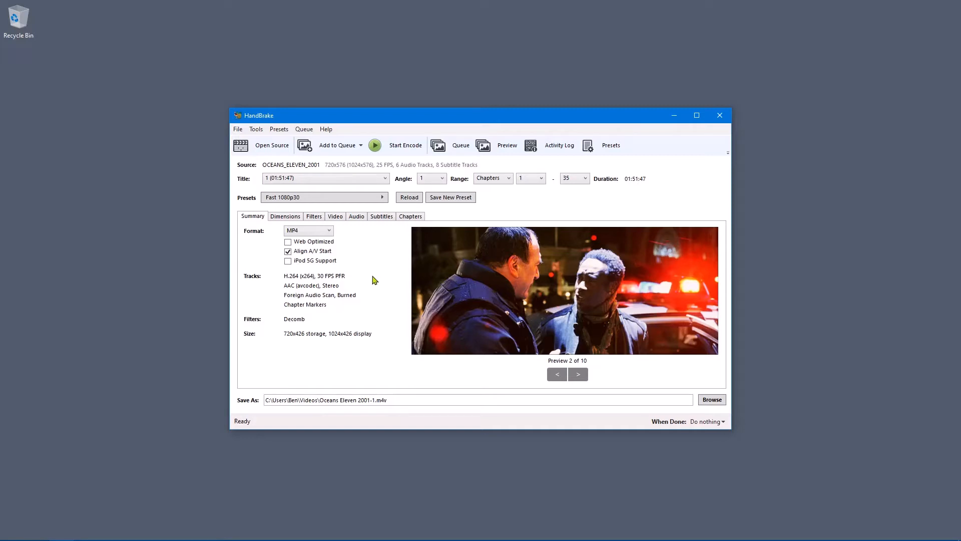
# Show the video encoding settings and apply the Production Max preset.
pyautogui.click(336, 216)
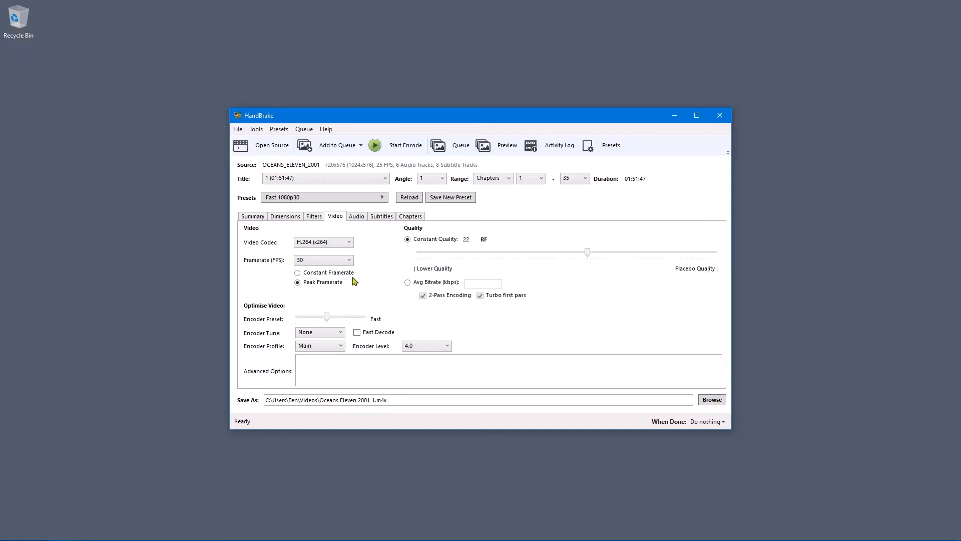
pyautogui.click(383, 198)
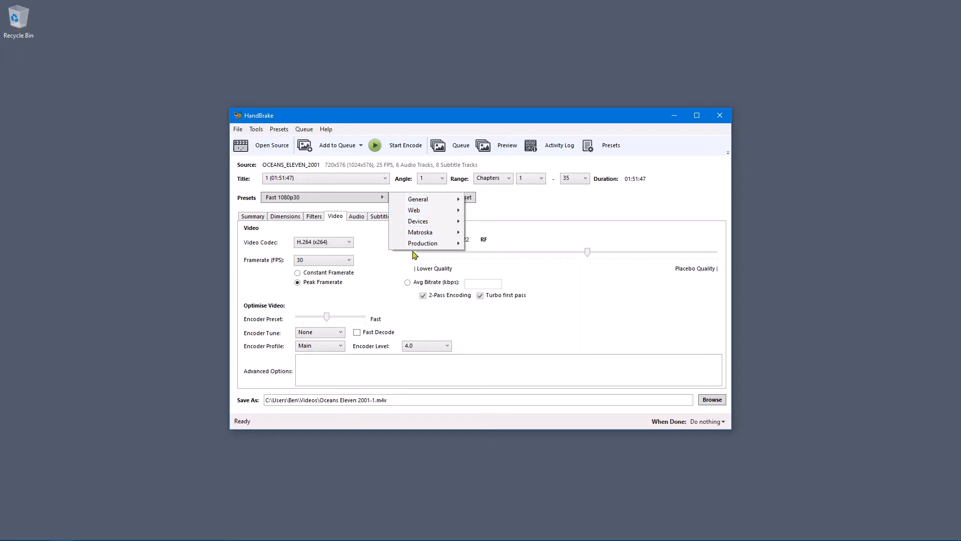
pyautogui.moveTo(417, 245)
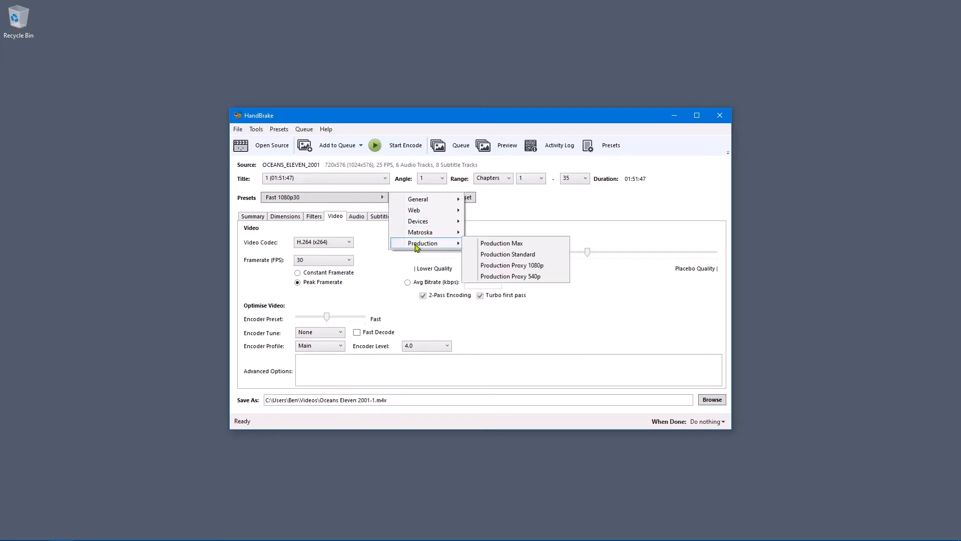
pyautogui.click(490, 244)
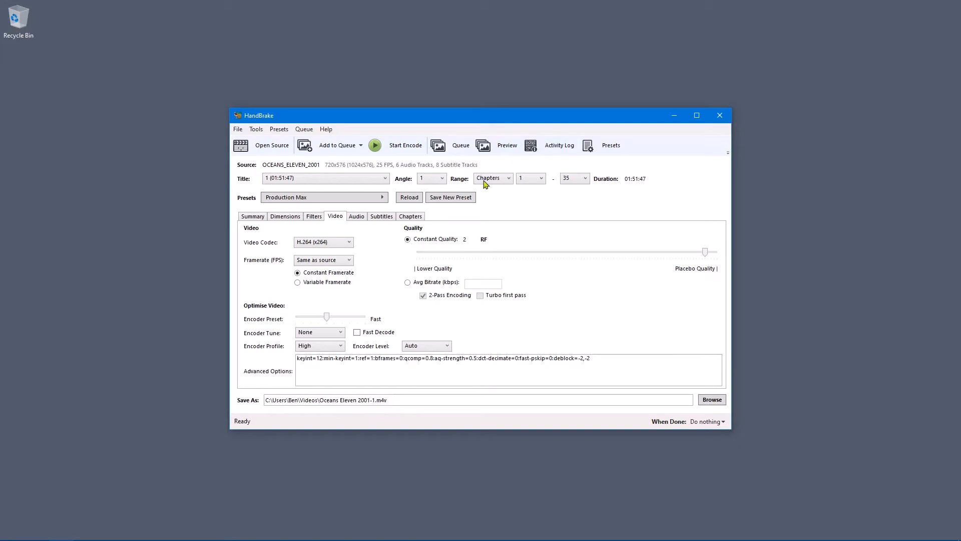
pyautogui.moveTo(705, 257)
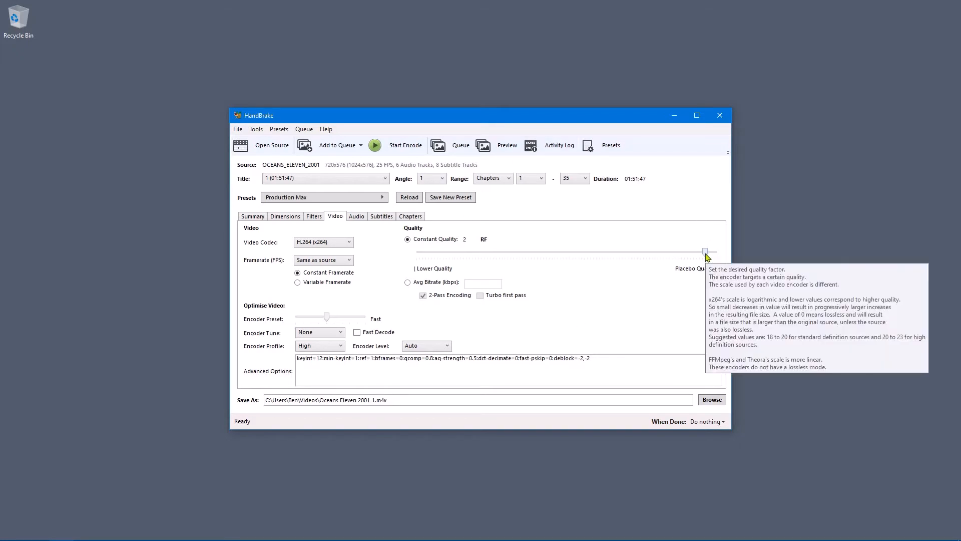
# Switch the encoding preset to HQ 1080p30 Surround from the General presets.
pyautogui.click(340, 199)
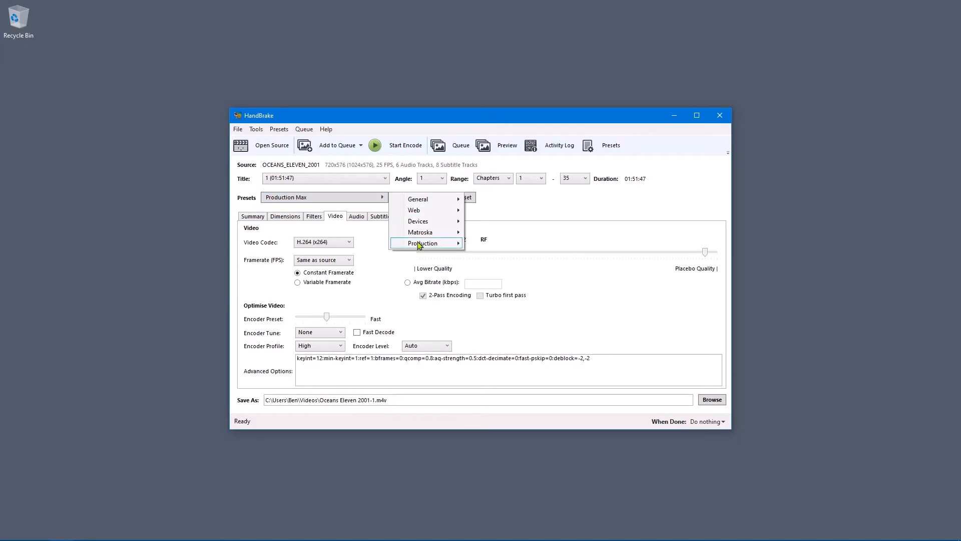
pyautogui.moveTo(420, 245)
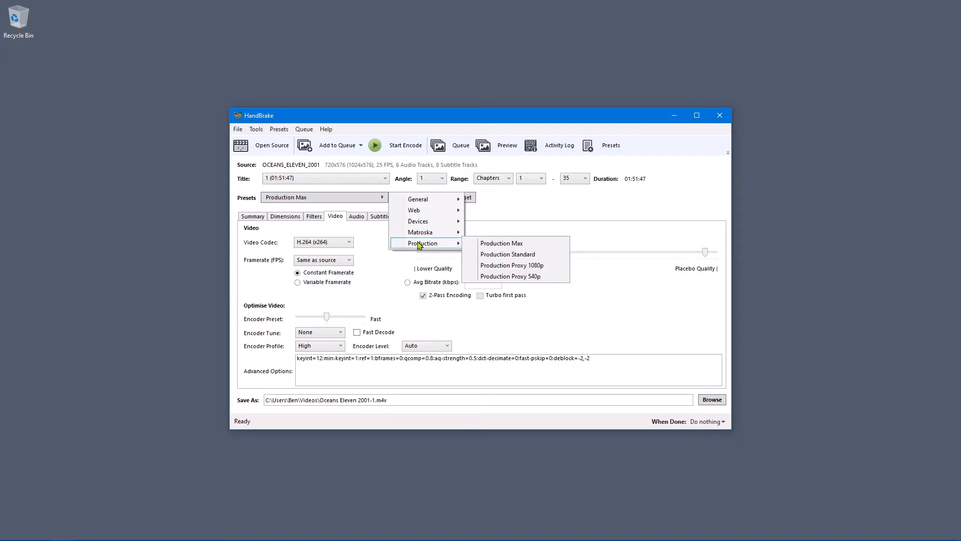
pyautogui.moveTo(423, 200)
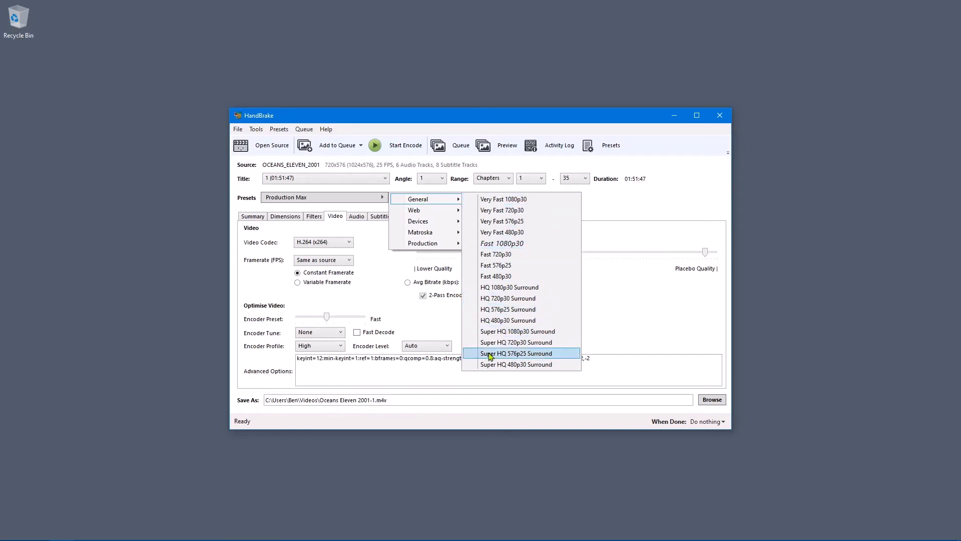
pyautogui.click(499, 292)
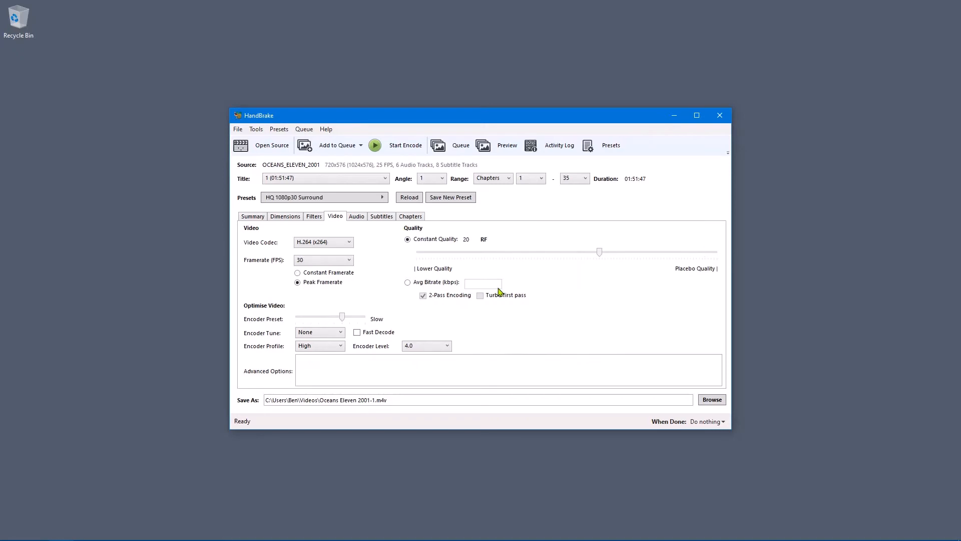
# Apply the Super HQ 1080p30 Surround preset and check the explanation of its constant quality setting.
pyautogui.click(347, 200)
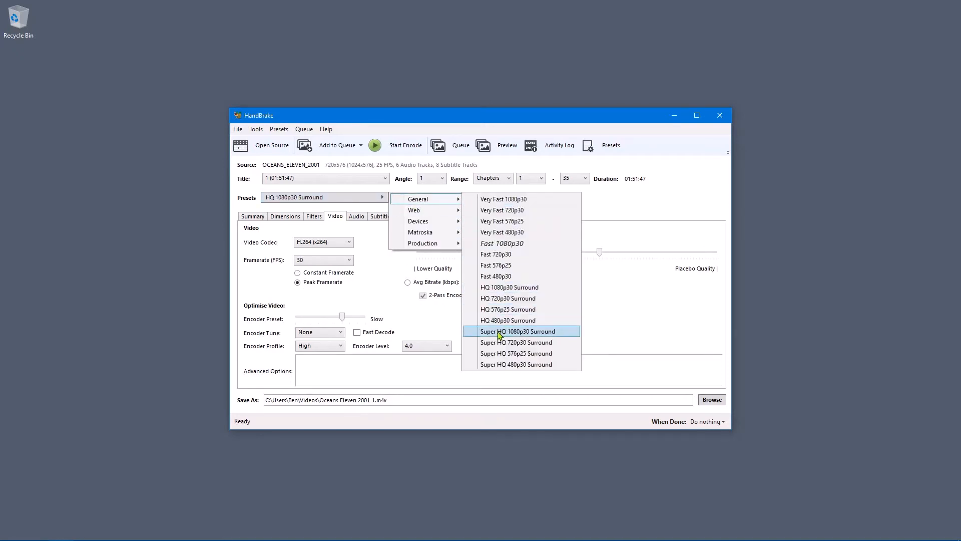
pyautogui.click(499, 331)
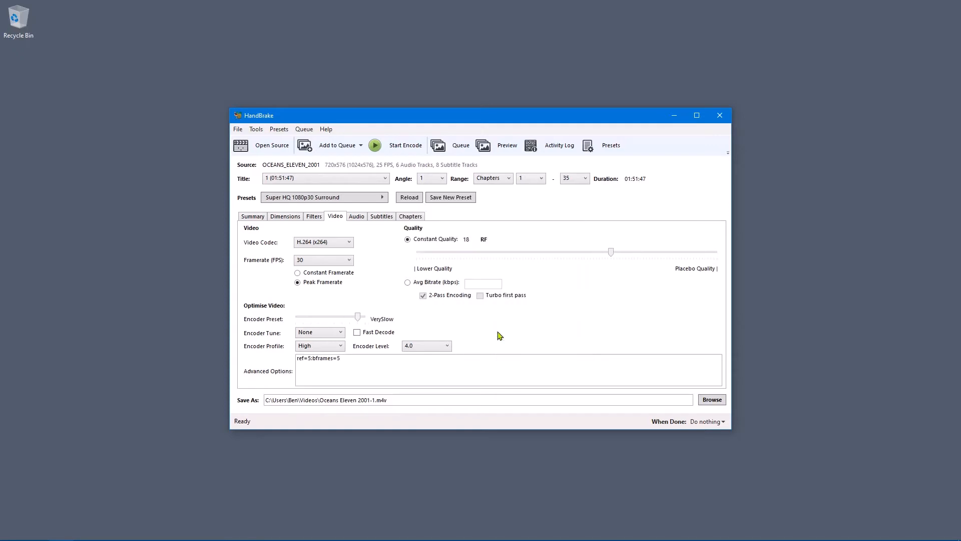
pyautogui.moveTo(606, 260)
pyautogui.moveTo(711, 254)
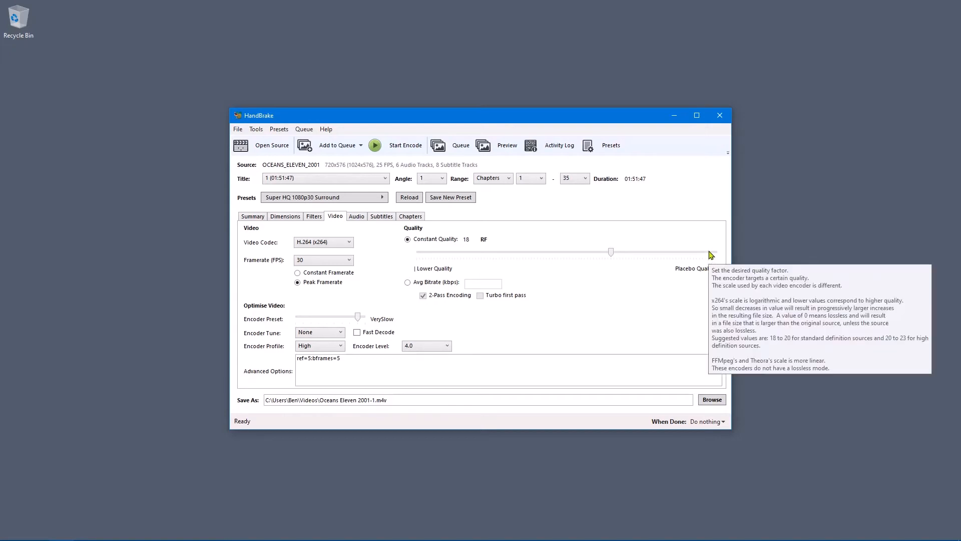
# Apply the Fast 1080p30 preset from the General presets to the DVD encode.
pyautogui.click(311, 199)
pyautogui.moveTo(434, 200)
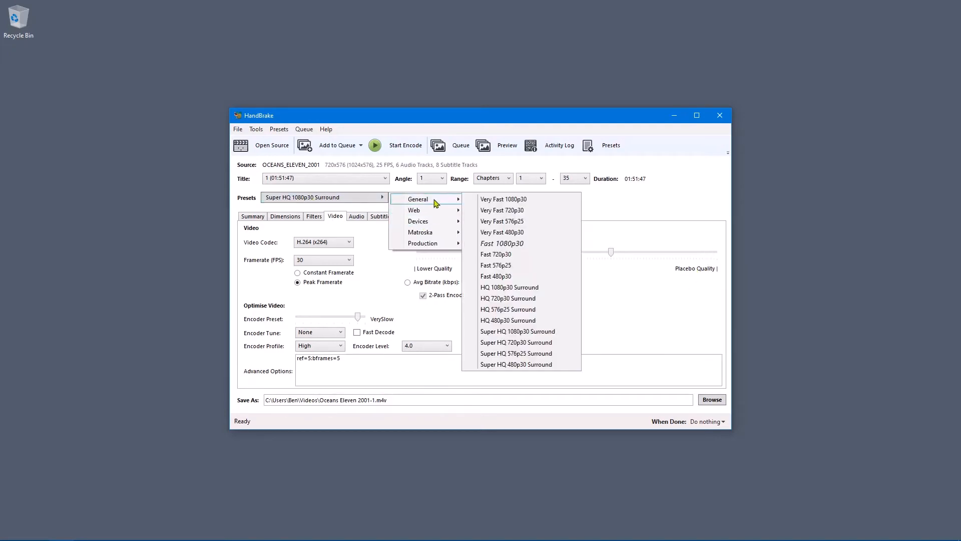
pyautogui.click(520, 248)
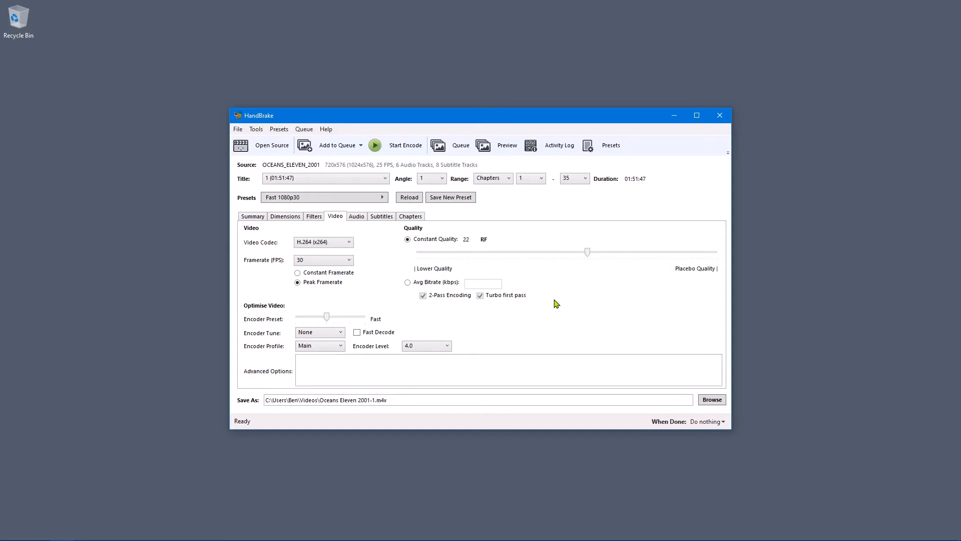
pyautogui.click(348, 203)
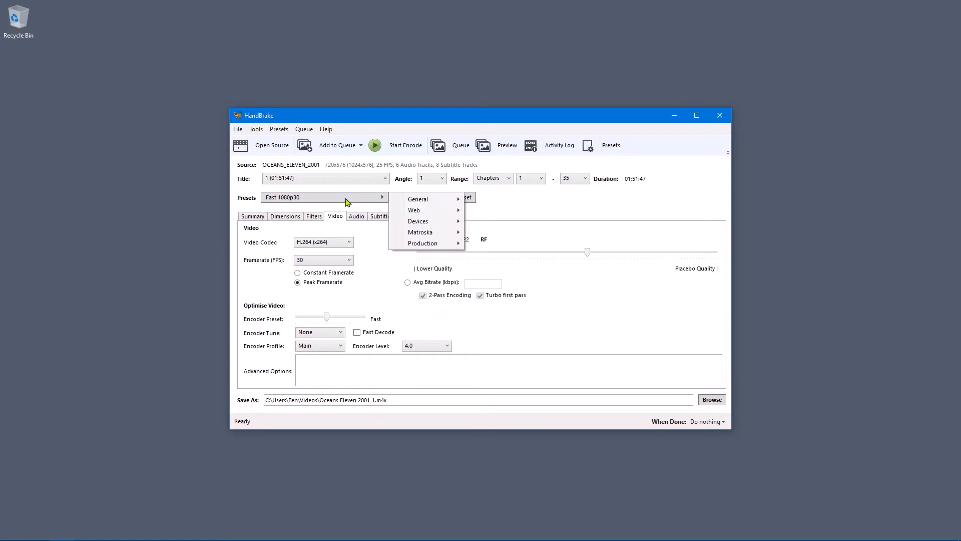
pyautogui.moveTo(423, 200)
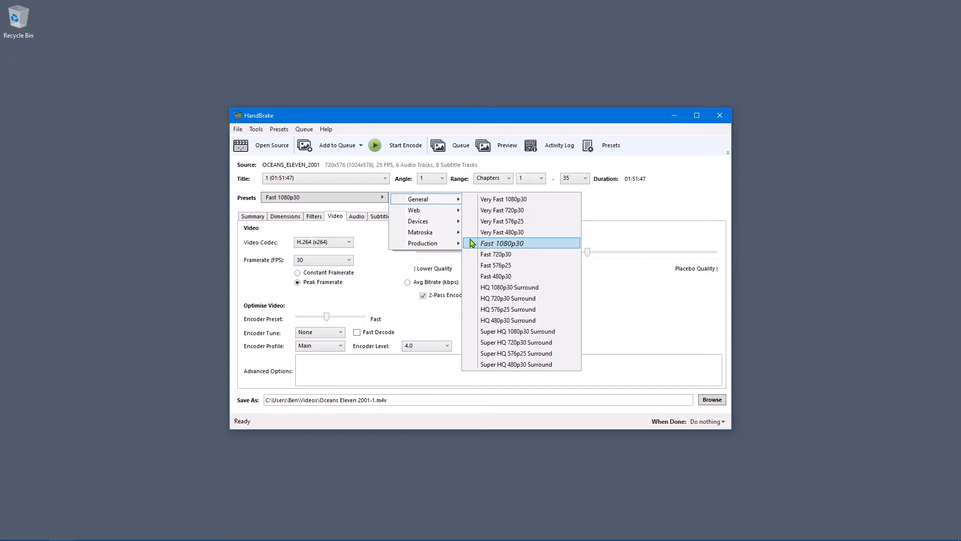
pyautogui.click(490, 244)
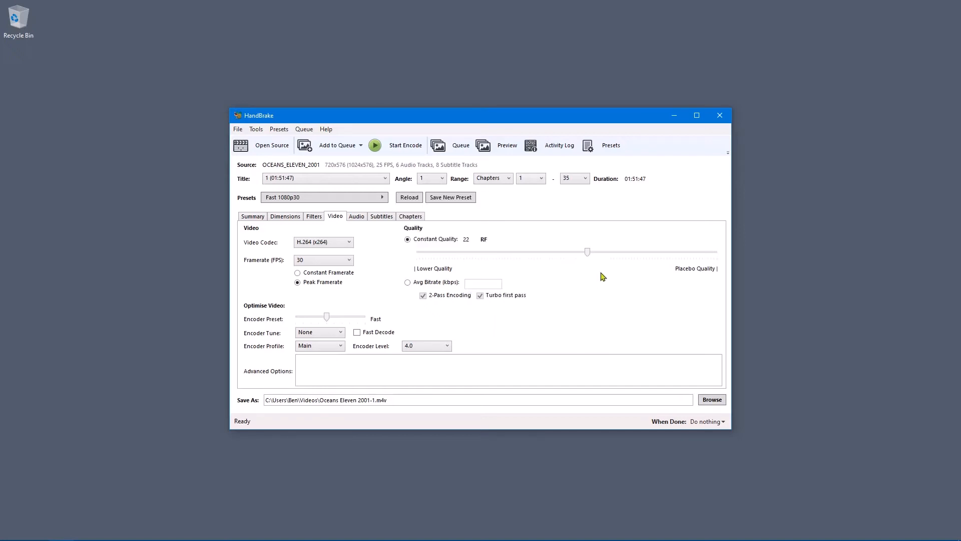
# Play a 30-second live preview of the encode in VLC, and close the player and the preview window.
pyautogui.click(485, 146)
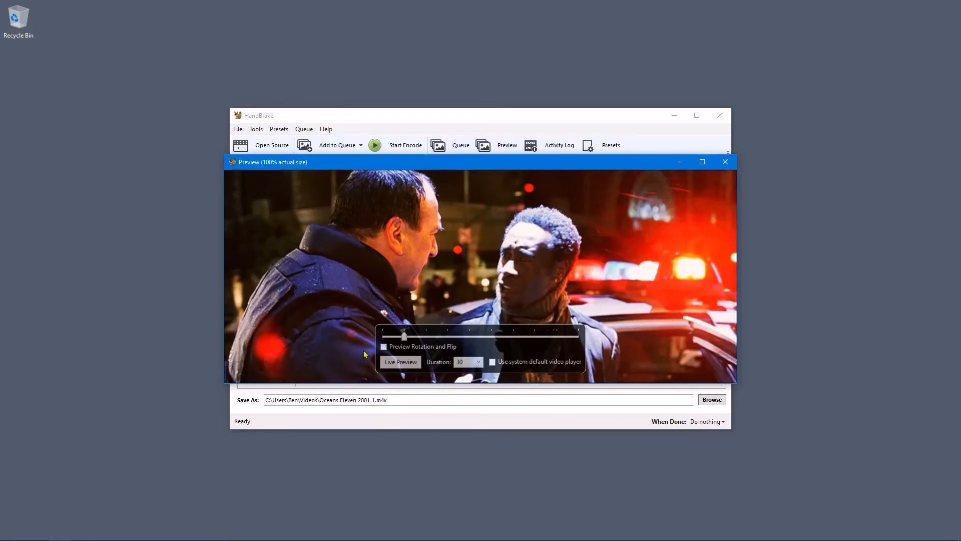
pyautogui.click(401, 366)
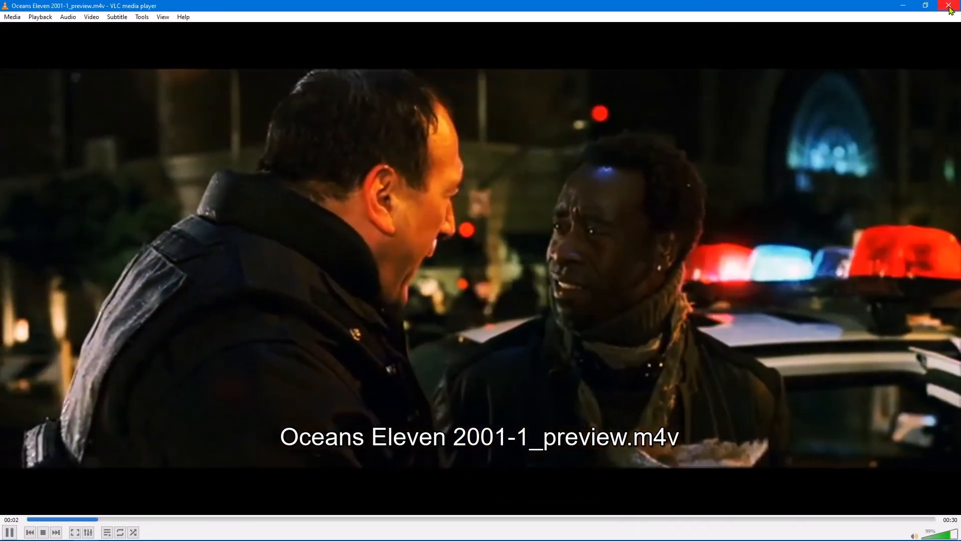
pyautogui.click(949, 6)
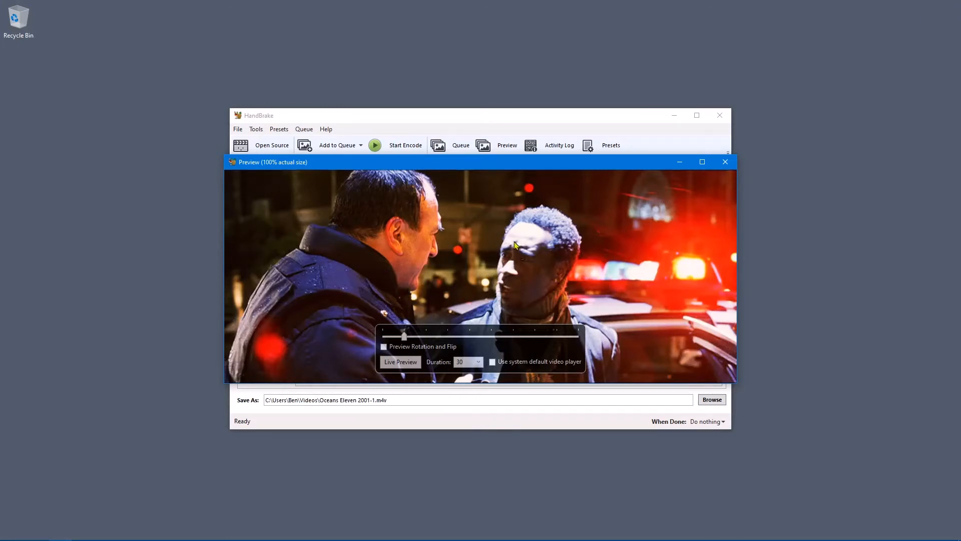
pyautogui.click(725, 162)
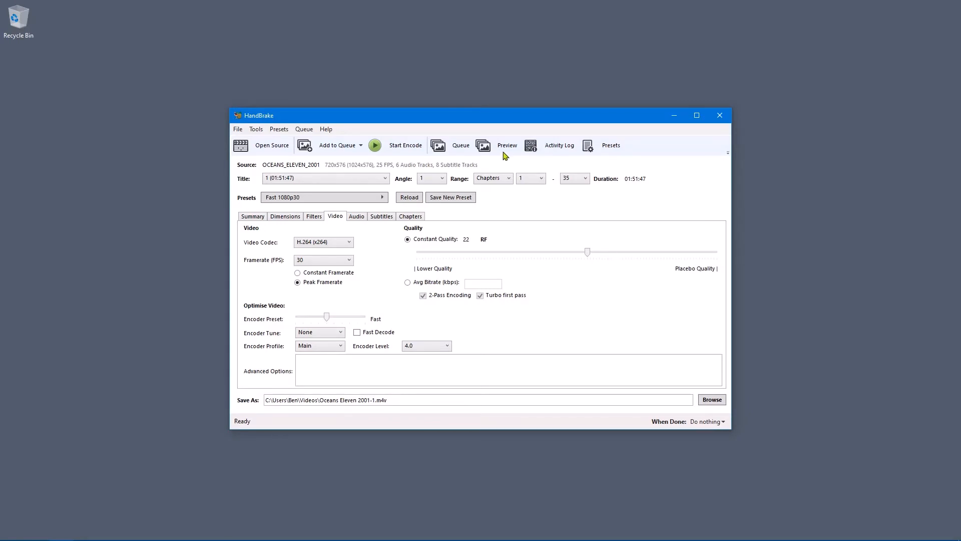
# Start encoding the main title with the current settings.
pyautogui.click(394, 146)
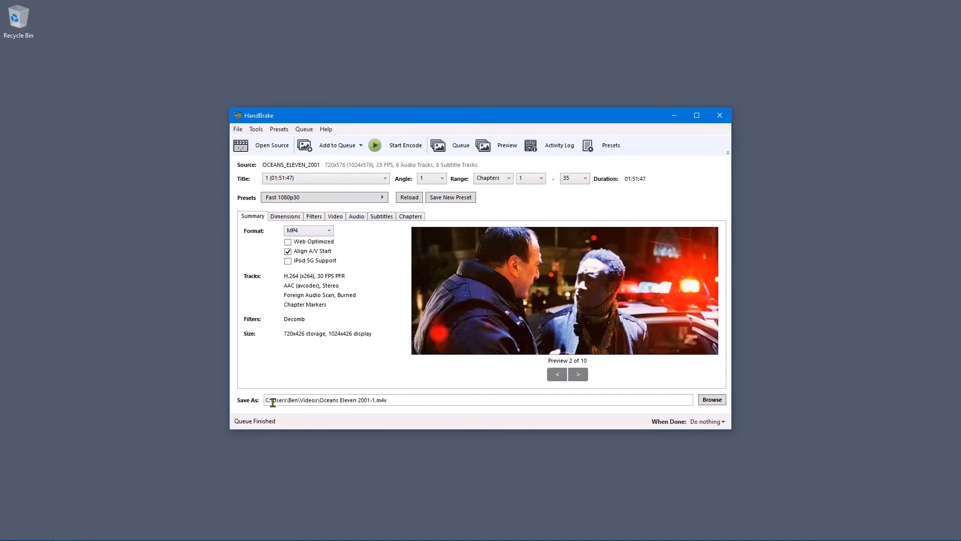
# Examine the output file's save path and m4v extension, and view the folder where it was saved.
pyautogui.moveTo(272, 400); pyautogui.dragTo(401, 398)
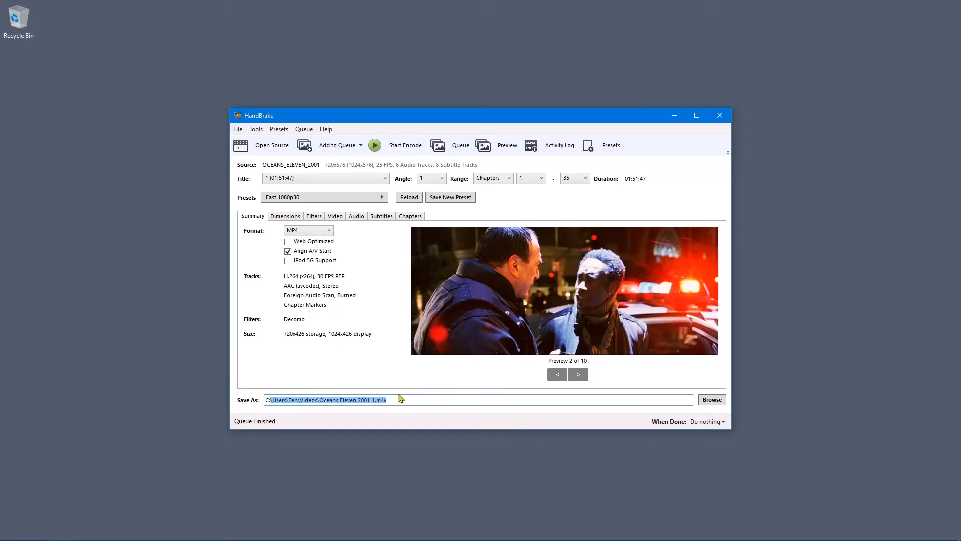
pyautogui.click(401, 399)
pyautogui.moveTo(376, 399); pyautogui.dragTo(389, 400)
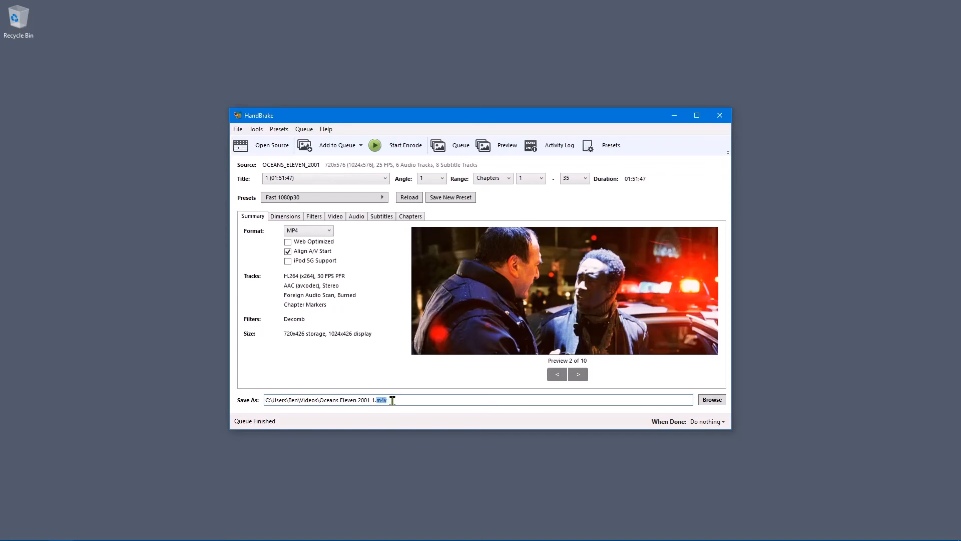
pyautogui.click(393, 398)
pyautogui.click(386, 403)
pyautogui.moveTo(397, 399); pyautogui.dragTo(224, 400)
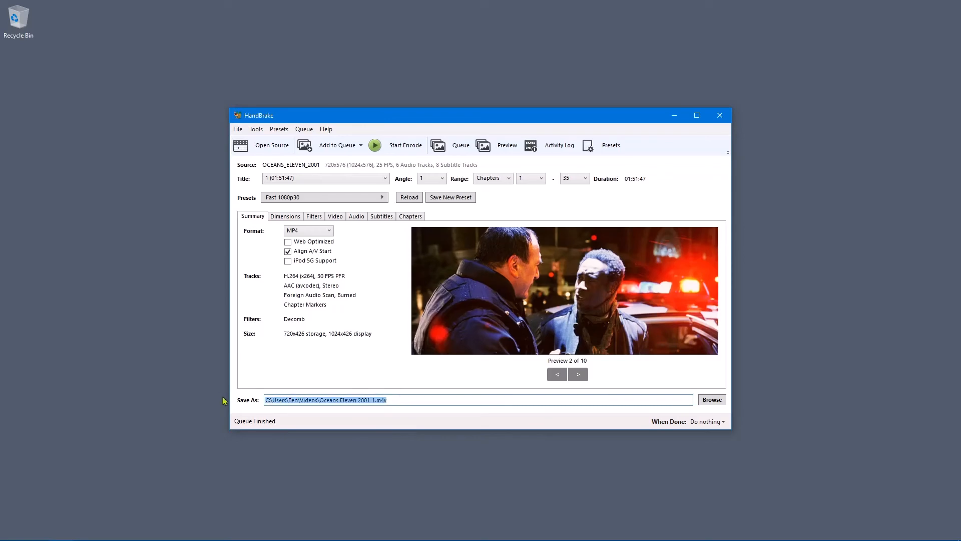
pyautogui.rightClick(297, 400)
pyautogui.click(330, 405)
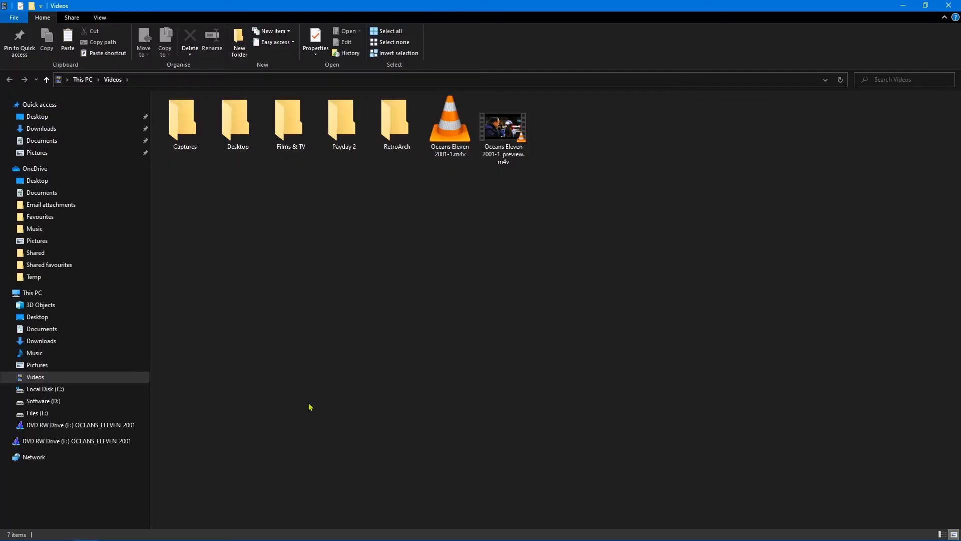
pyautogui.click(950, 5)
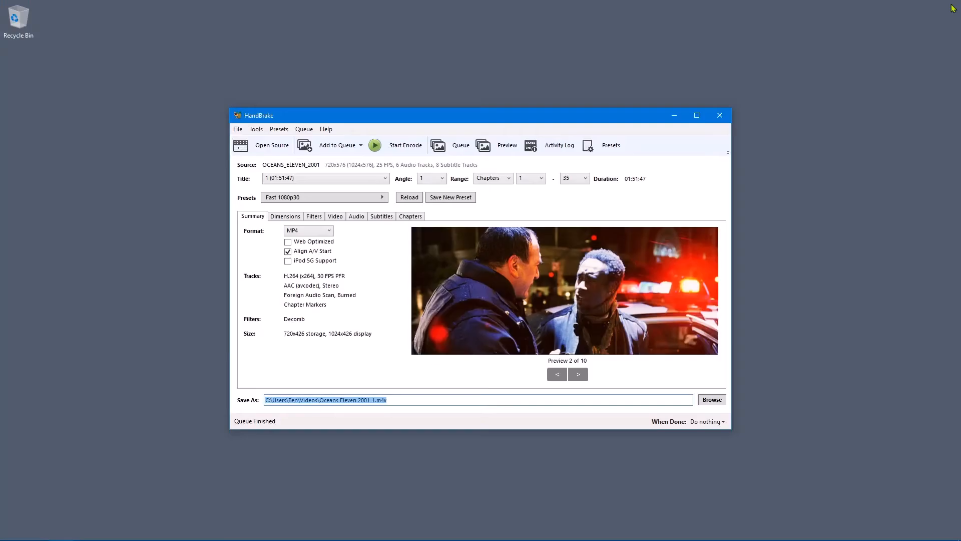
# Reopen the output folder and rename the encoded film file to Oceans Eleven 2001-1.mp4, accepting the extension change.
pyautogui.rightClick(361, 400)
pyautogui.click(375, 405)
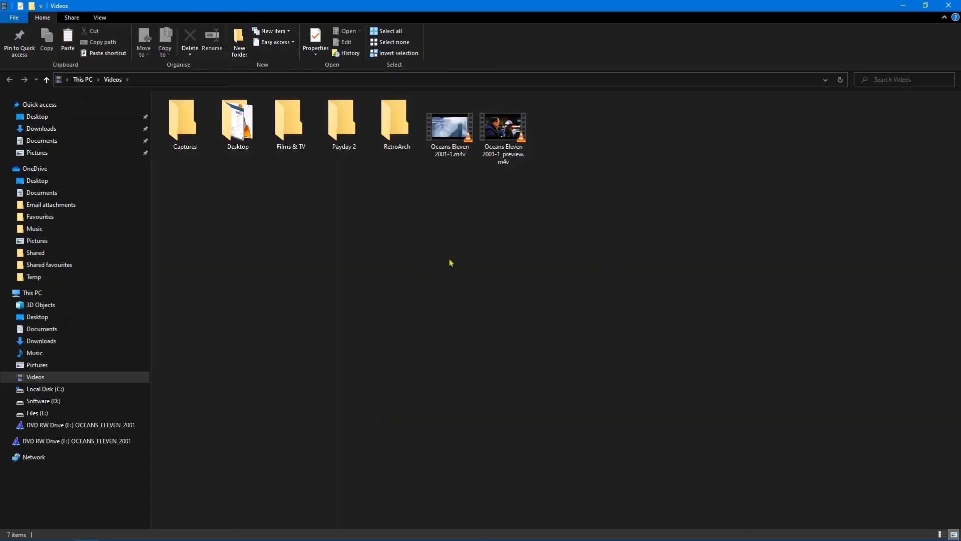
pyautogui.click(450, 138)
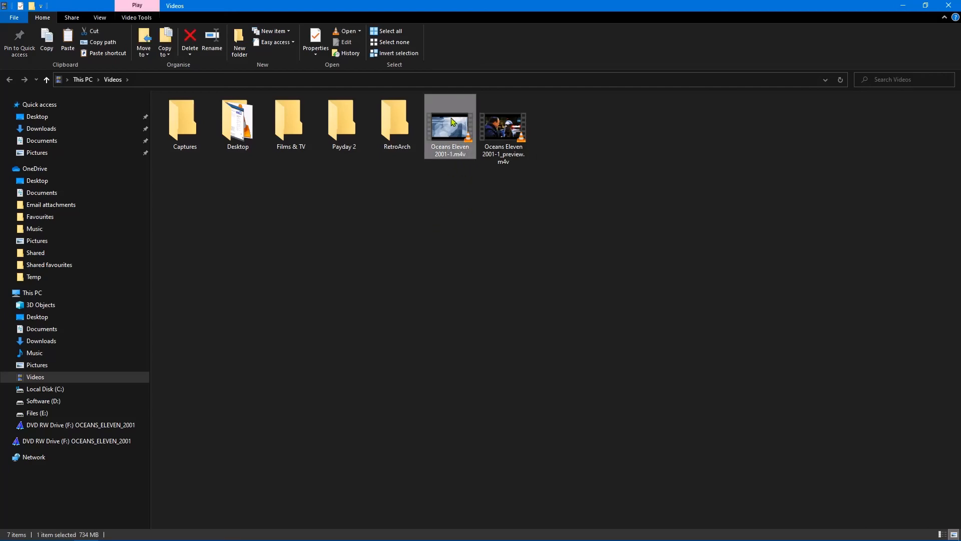
pyautogui.rightClick(452, 122)
pyautogui.click(466, 319)
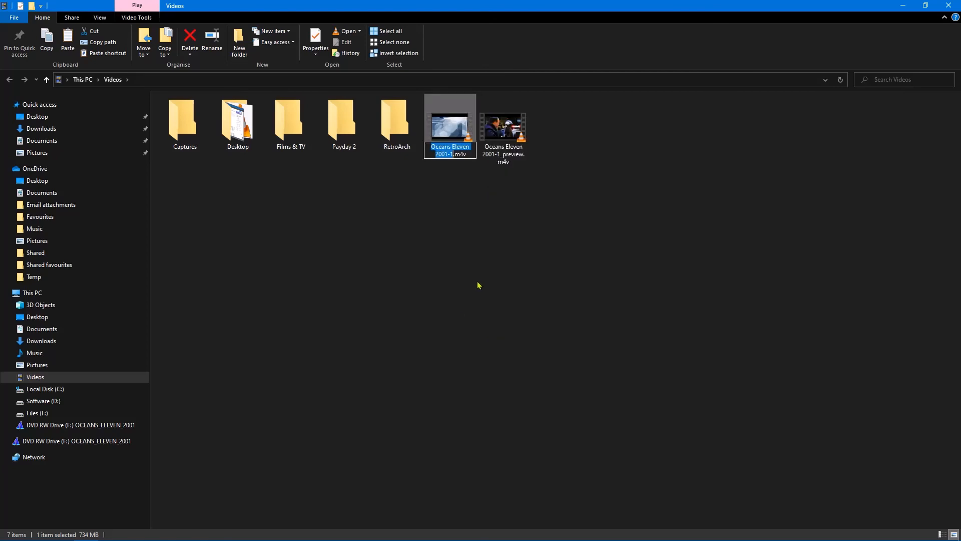
pyautogui.press('Right')
pyautogui.press('BackSpace')
pyautogui.press('BackSpace')
pyautogui.write('p4')
pyautogui.press('Return')
pyautogui.press('Return')
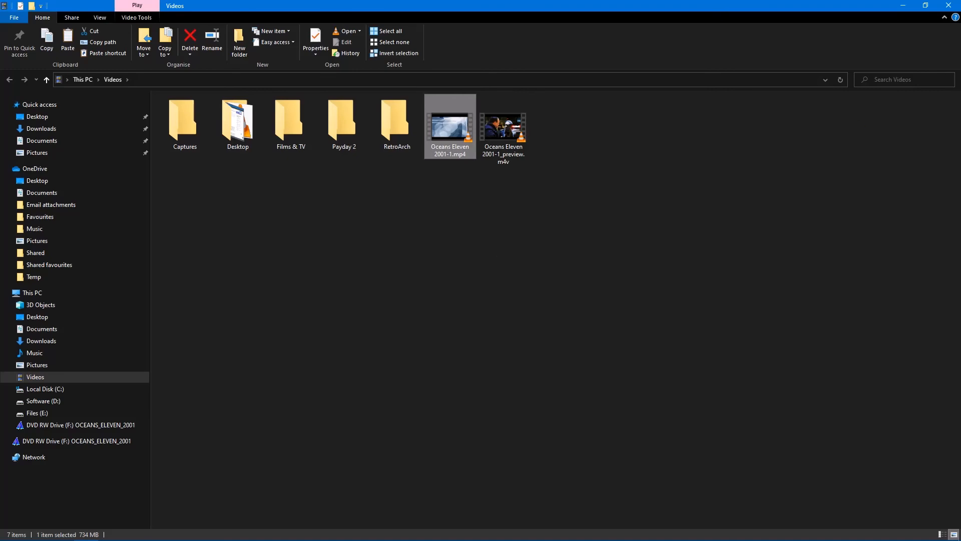
pyautogui.click(948, 5)
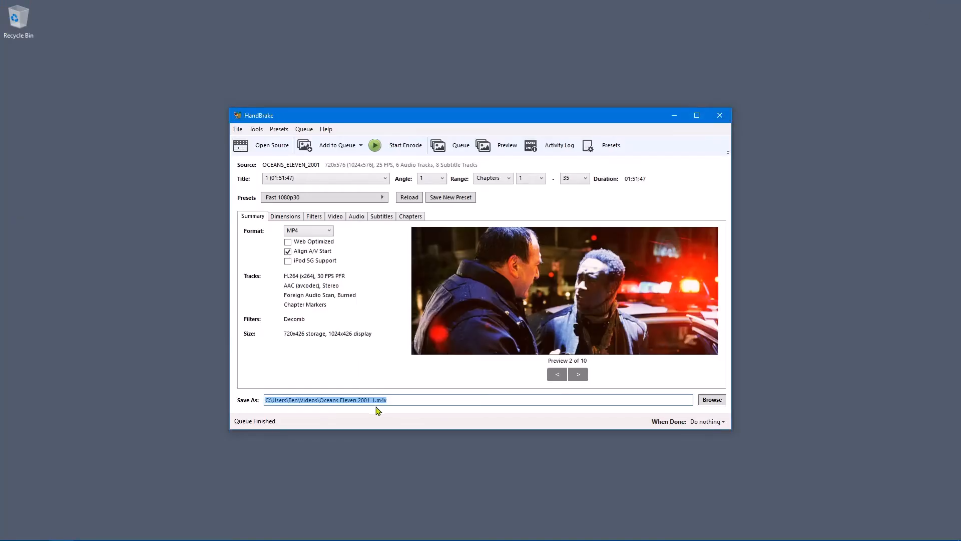
# Play Oceans Eleven 2001-1.mp4 from the output folder in VLC, skipping ahead to about 2:05 and 5:12.
pyautogui.rightClick(390, 403)
pyautogui.click(398, 406)
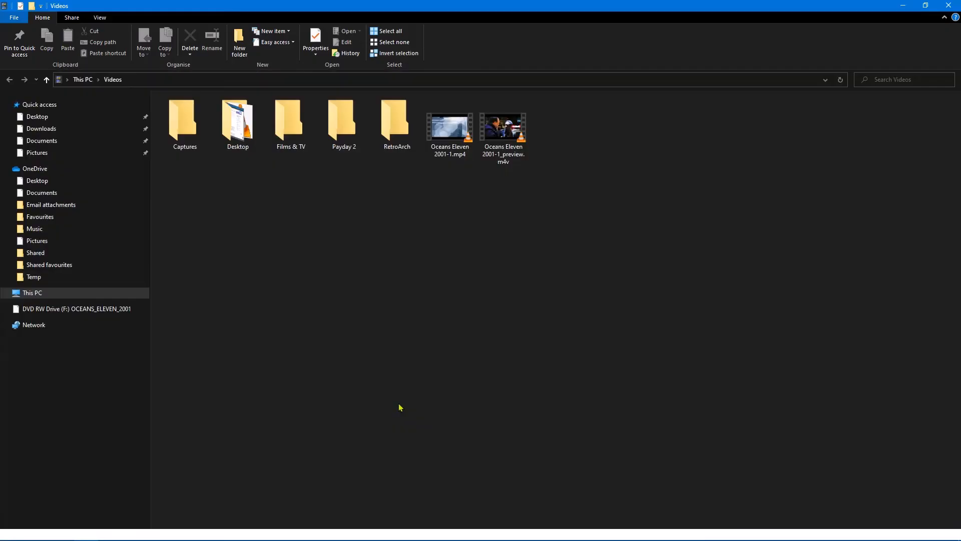
pyautogui.doubleClick(448, 127)
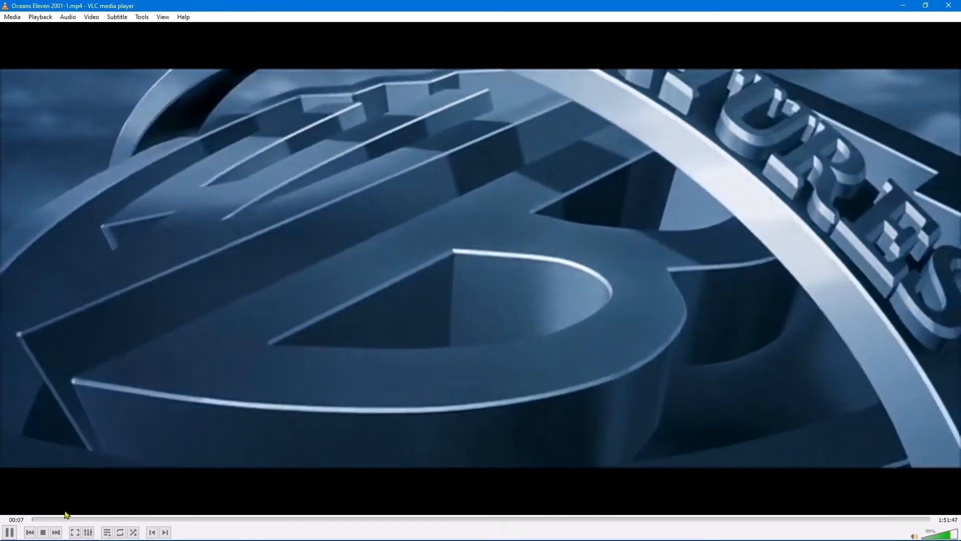
pyautogui.click(47, 519)
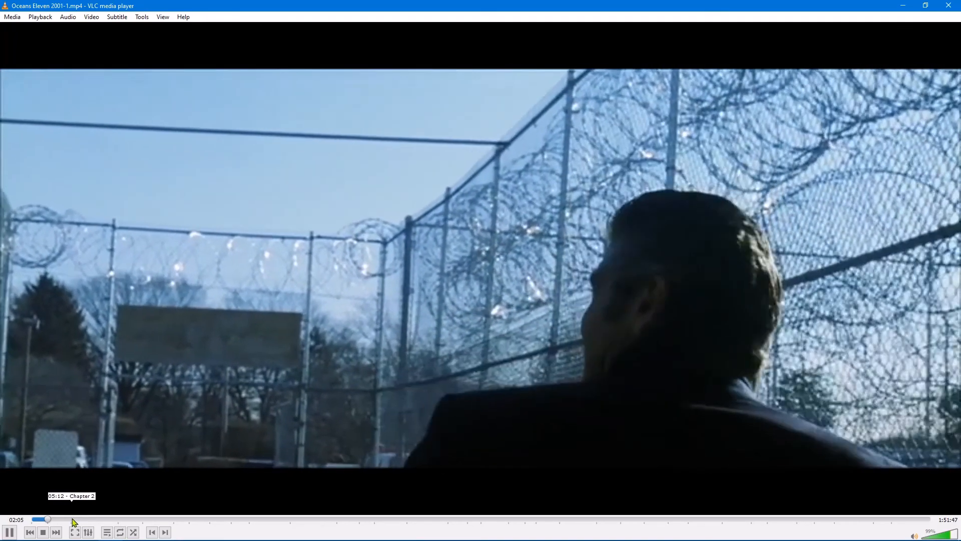
pyautogui.click(72, 519)
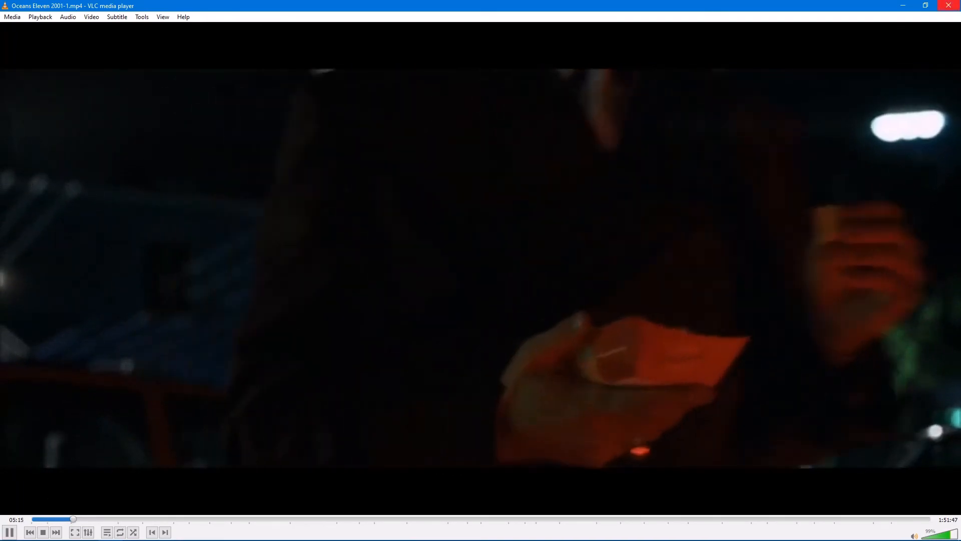
pyautogui.click(949, 5)
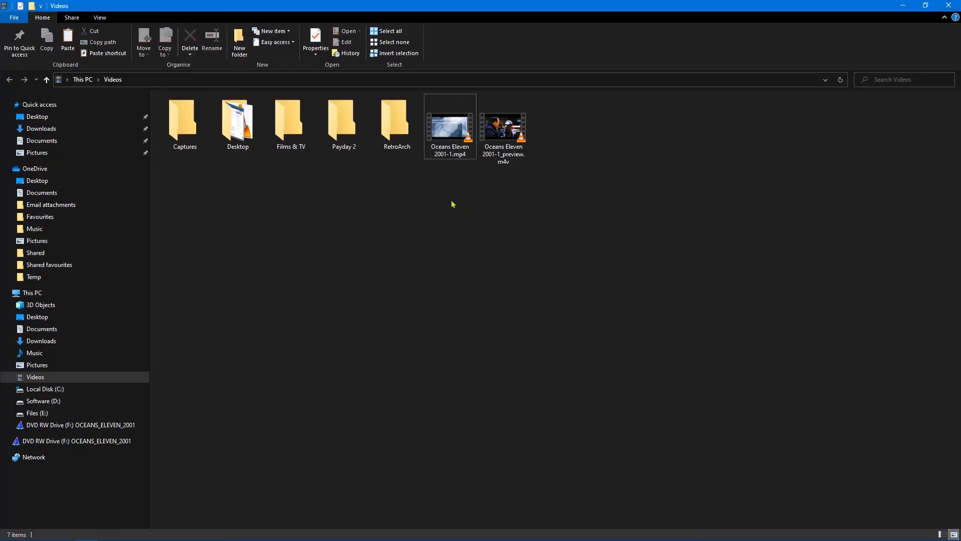
# Check the size of Oceans Eleven 2001-1.mp4 in its file properties.
pyautogui.rightClick(446, 125)
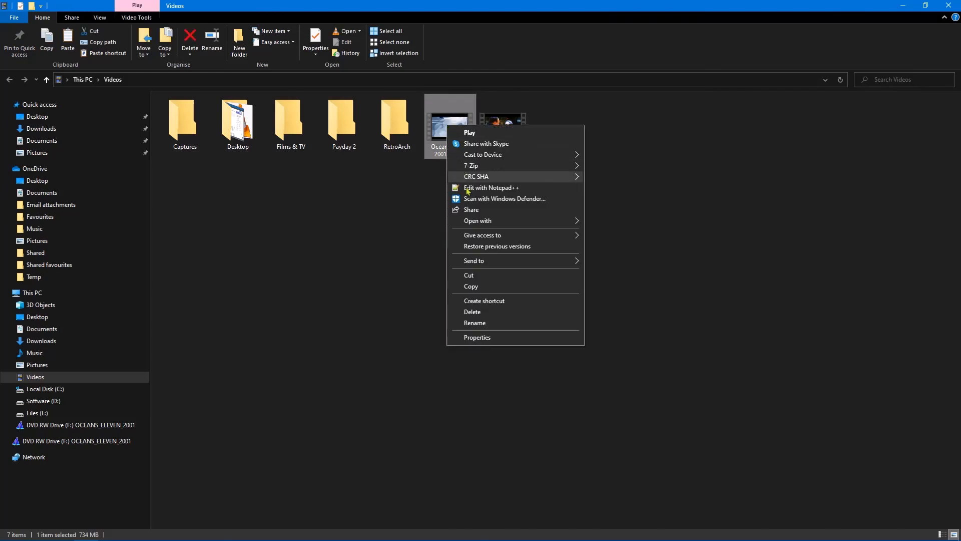
pyautogui.click(459, 339)
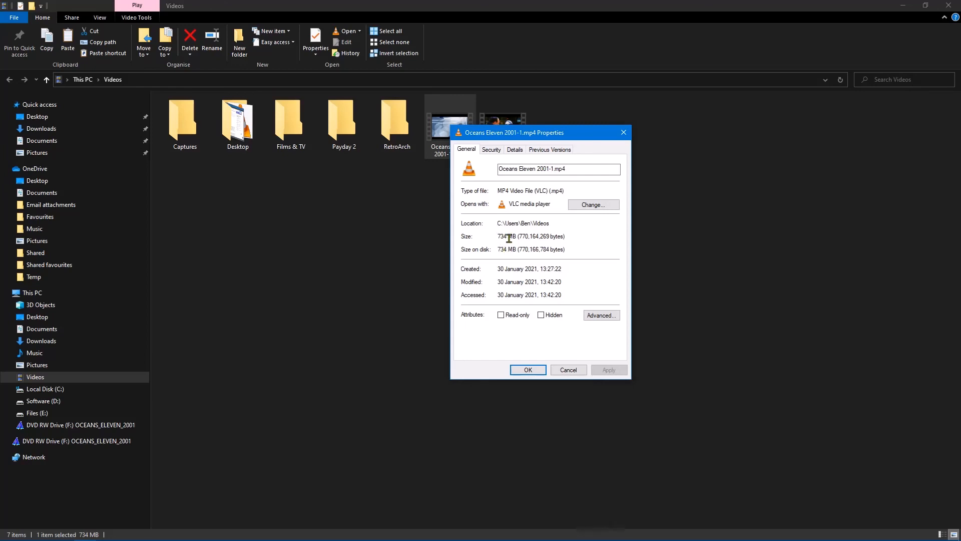
pyautogui.click(624, 134)
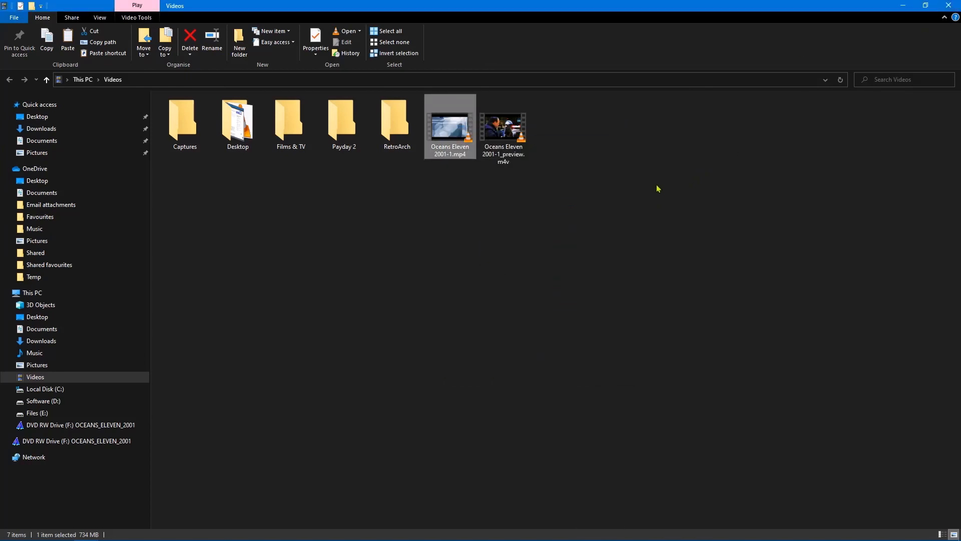
# Close the Videos folder to return to HandBrake and reposition its window on the desktop.
pyautogui.moveTo(447, 139)
pyautogui.rightClick(452, 138)
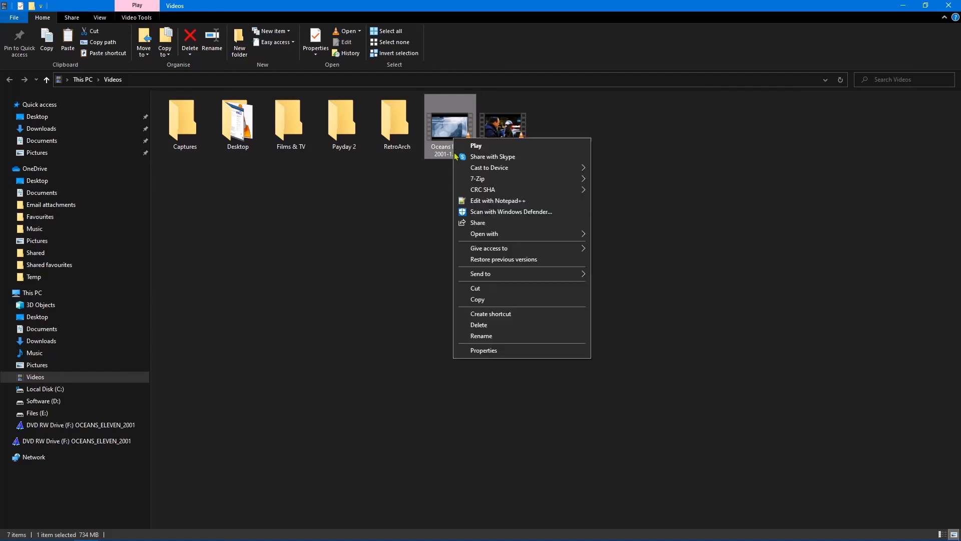
pyautogui.click(416, 294)
pyautogui.click(947, 5)
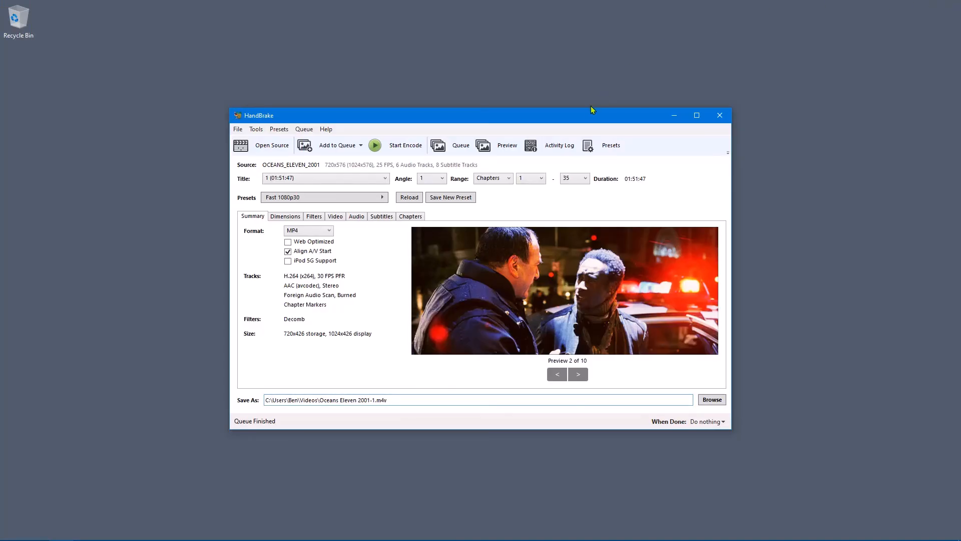
pyautogui.moveTo(579, 119); pyautogui.dragTo(560, 98)
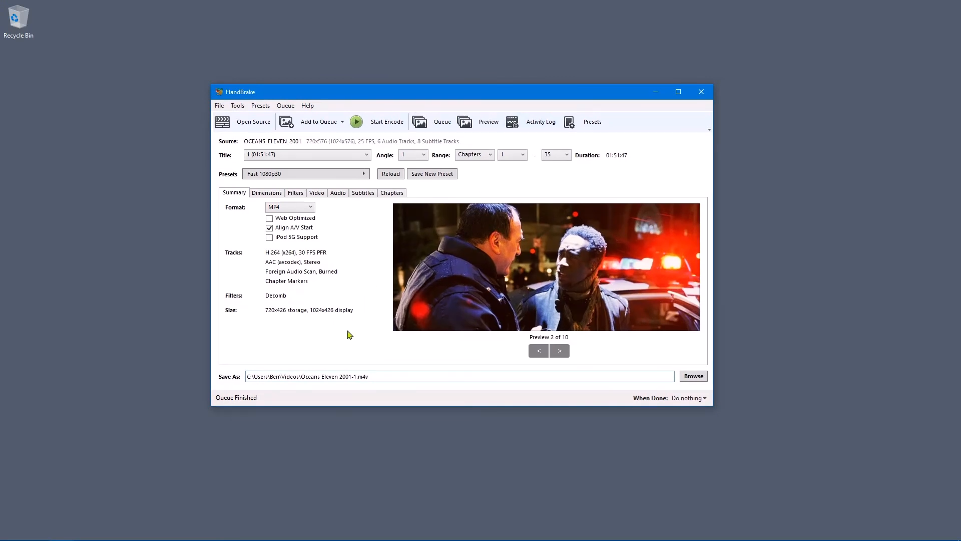